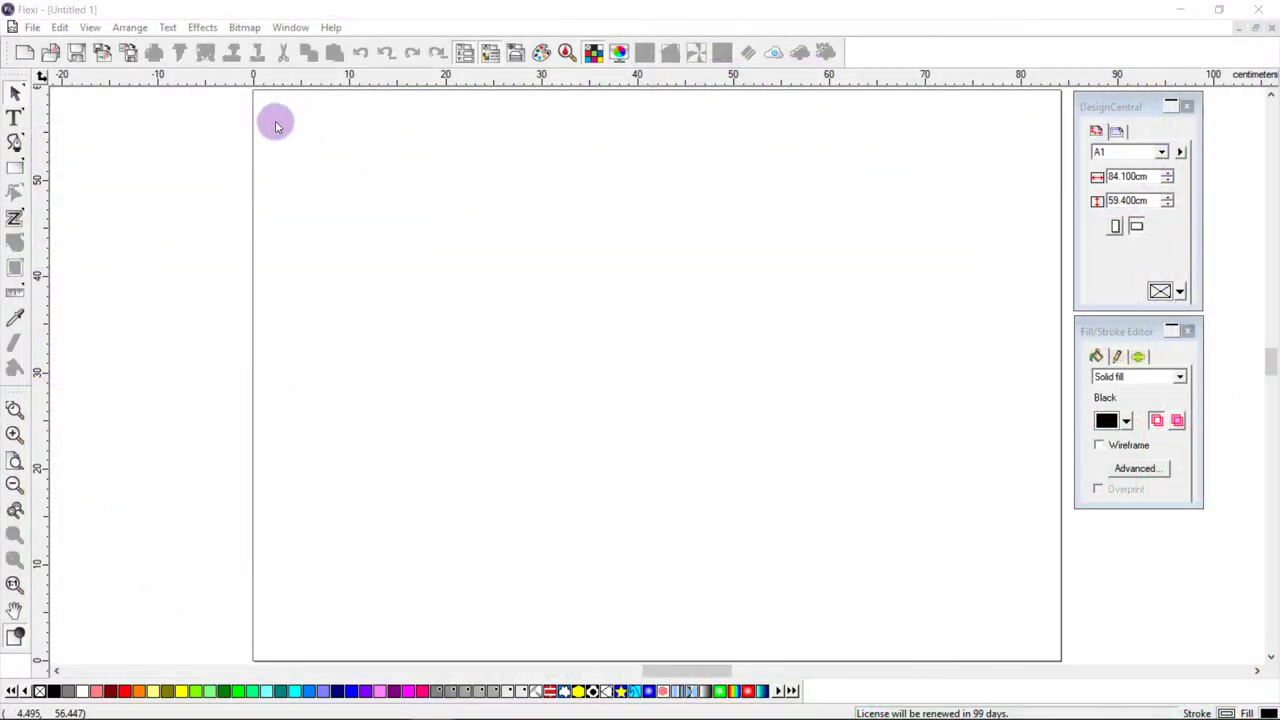
Step: Type the number 1 as text near the top-left of the page
{"action": "left_click", "coordinate": [16, 117]}
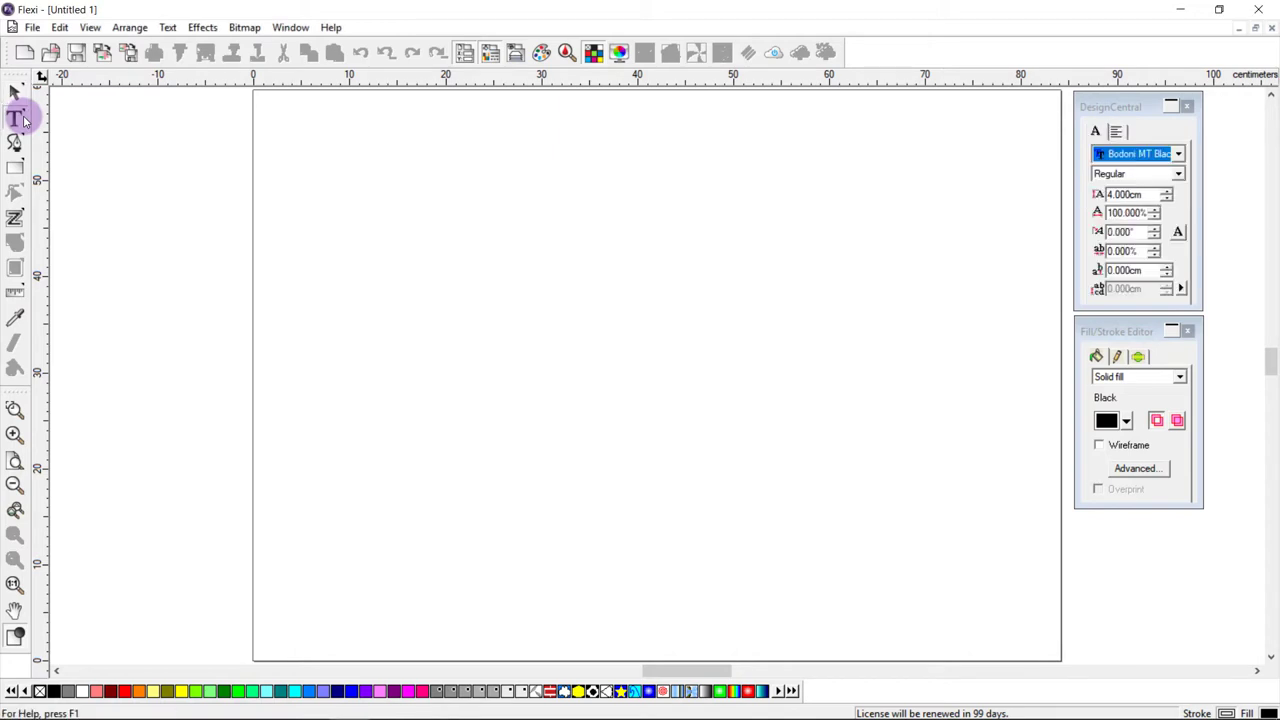
{"action": "left_click", "coordinate": [322, 157]}
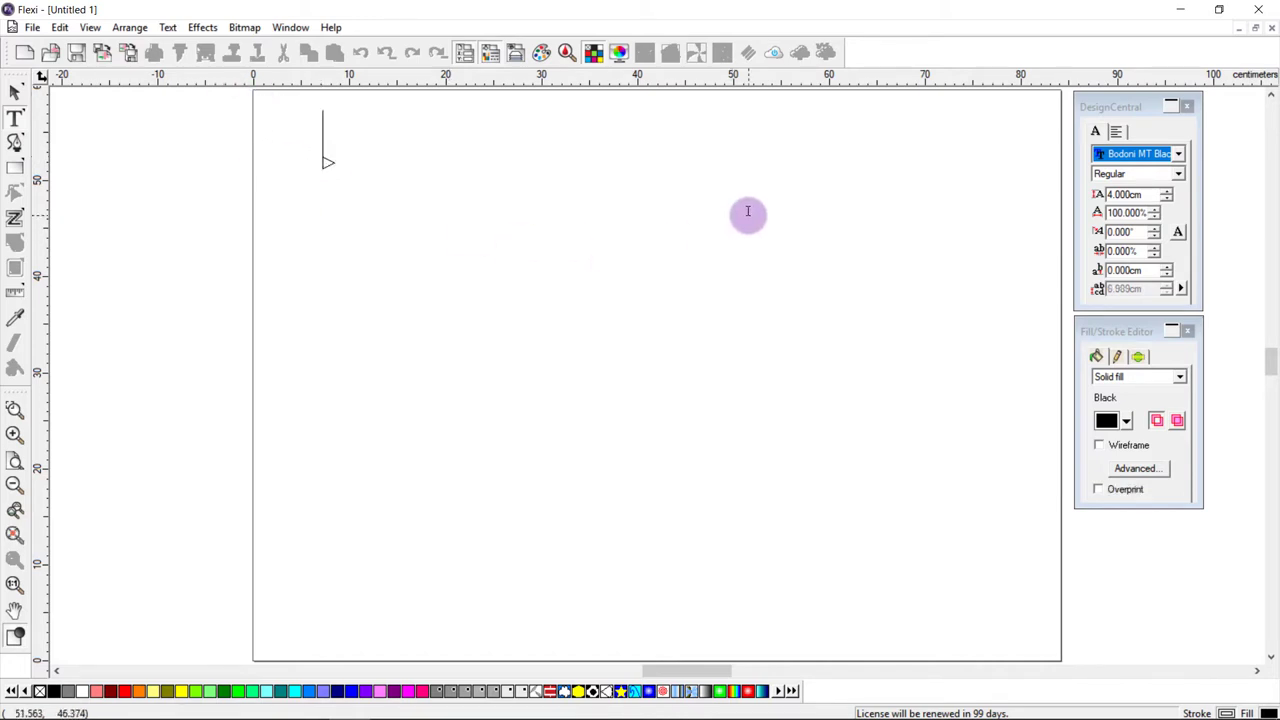
{"action": "type", "text": "1"}
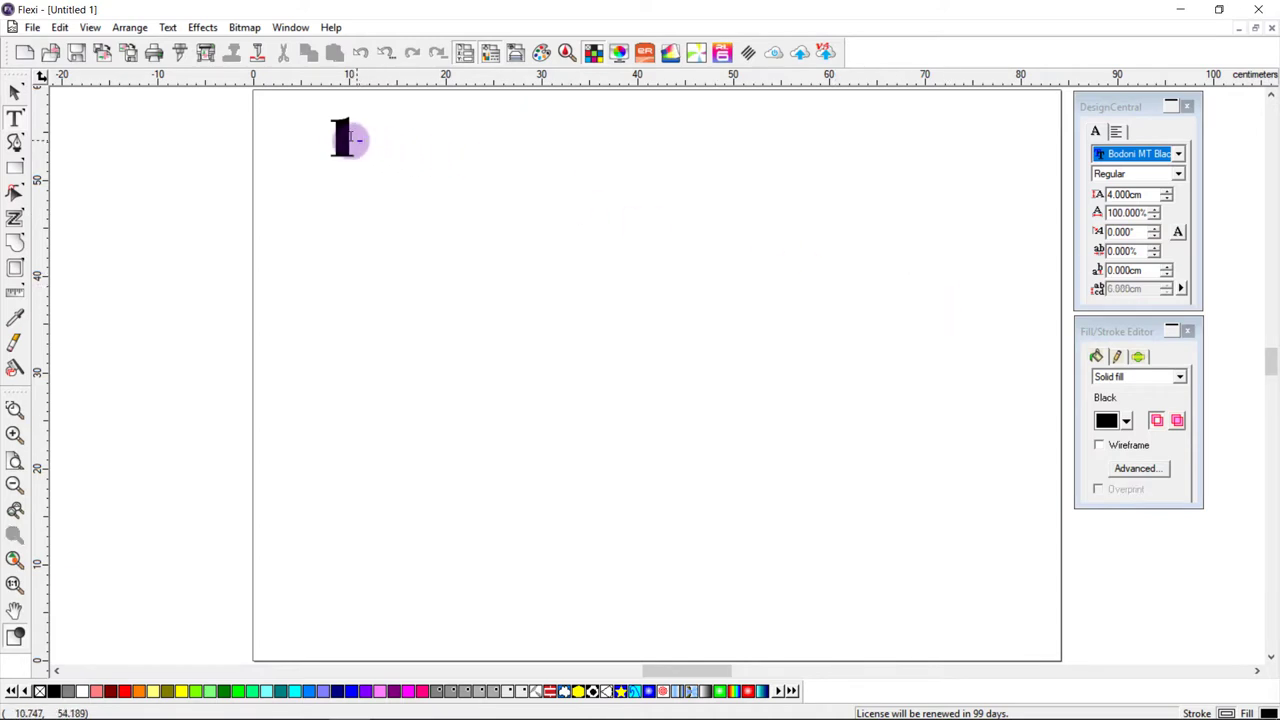
{"action": "left_click", "coordinate": [15, 93]}
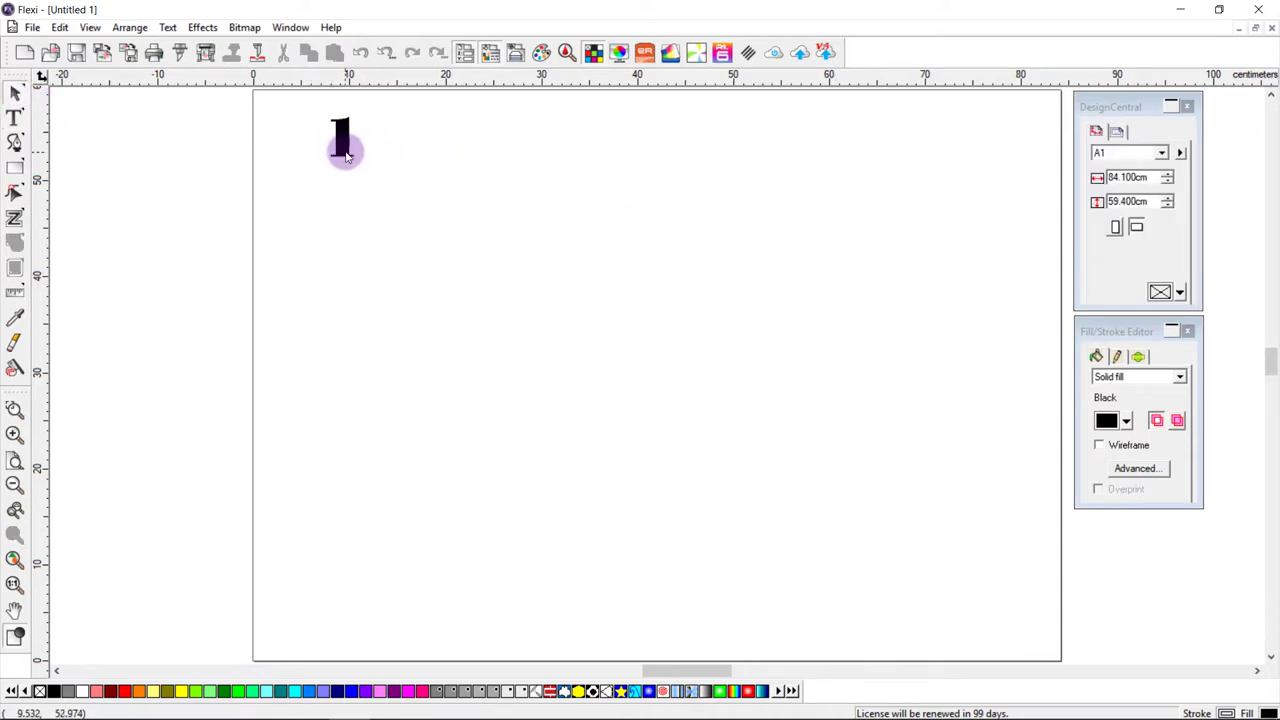
Step: Make the 1 red and set it in Bookman Old Style
{"action": "left_click", "coordinate": [345, 152]}
{"action": "left_click", "coordinate": [1110, 420]}
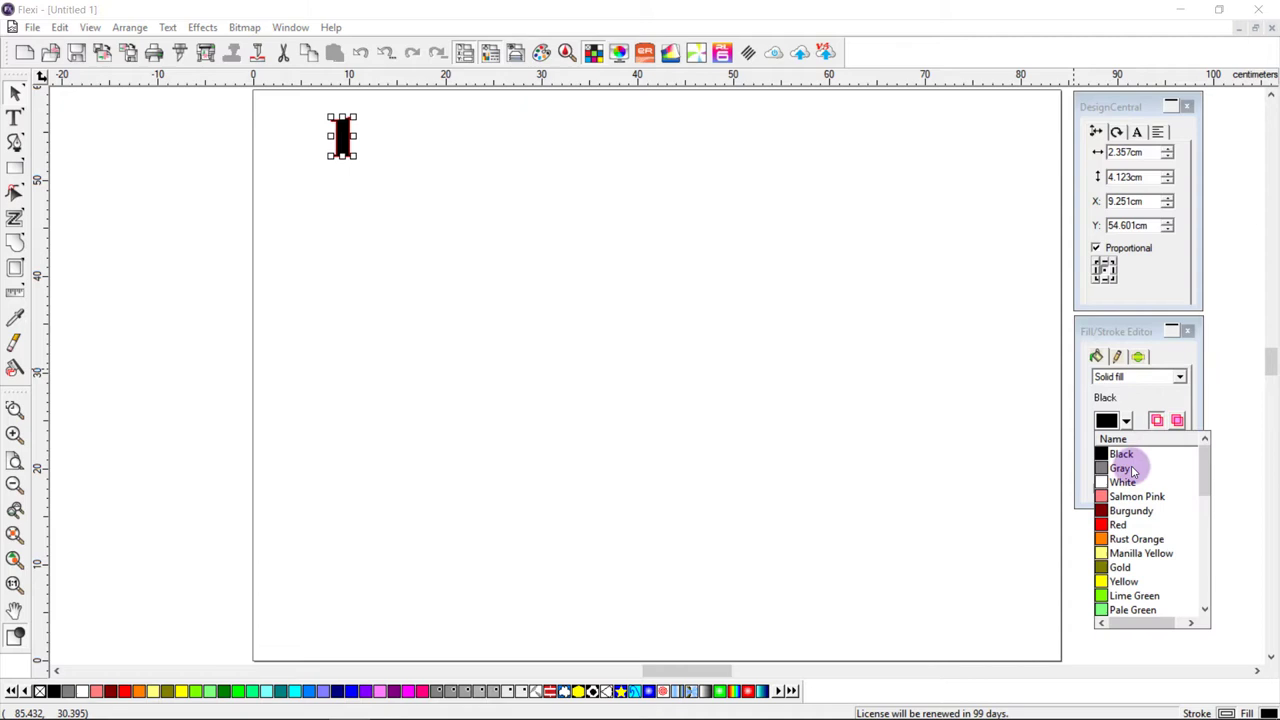
{"action": "left_click", "coordinate": [1115, 525]}
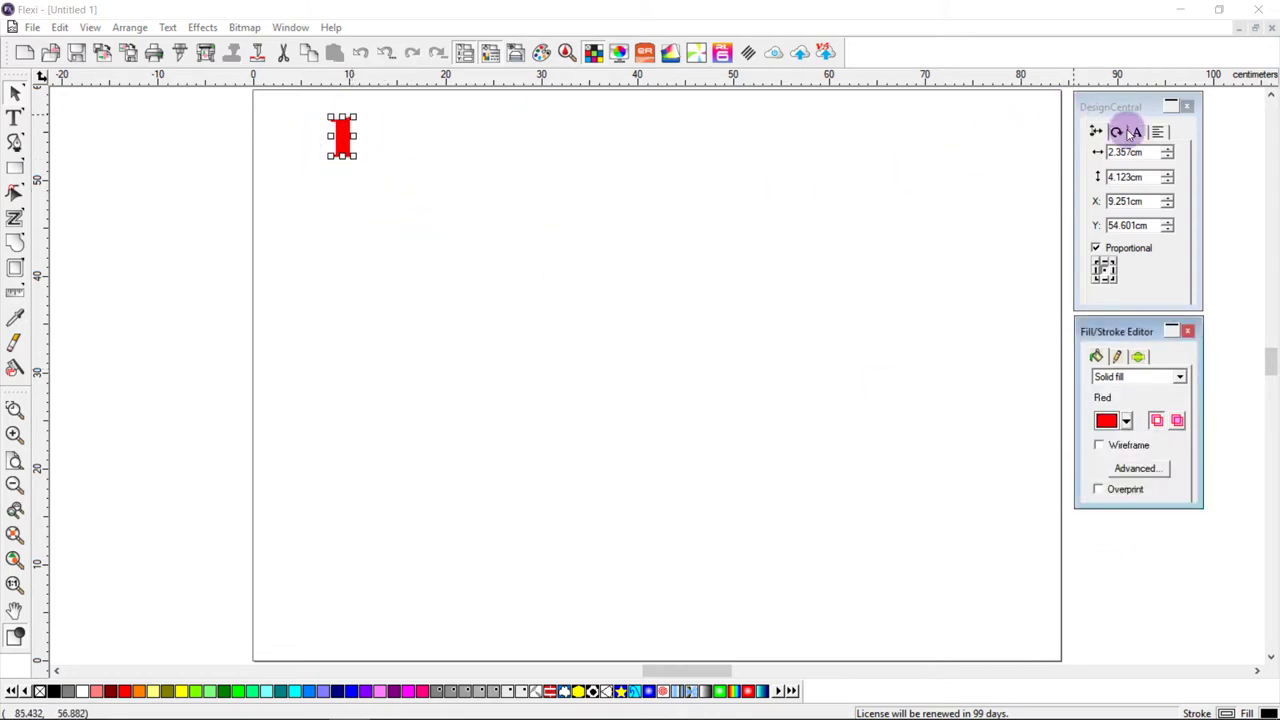
{"action": "left_click", "coordinate": [1135, 132]}
{"action": "left_click", "coordinate": [1178, 153]}
{"action": "left_click", "coordinate": [1130, 226]}
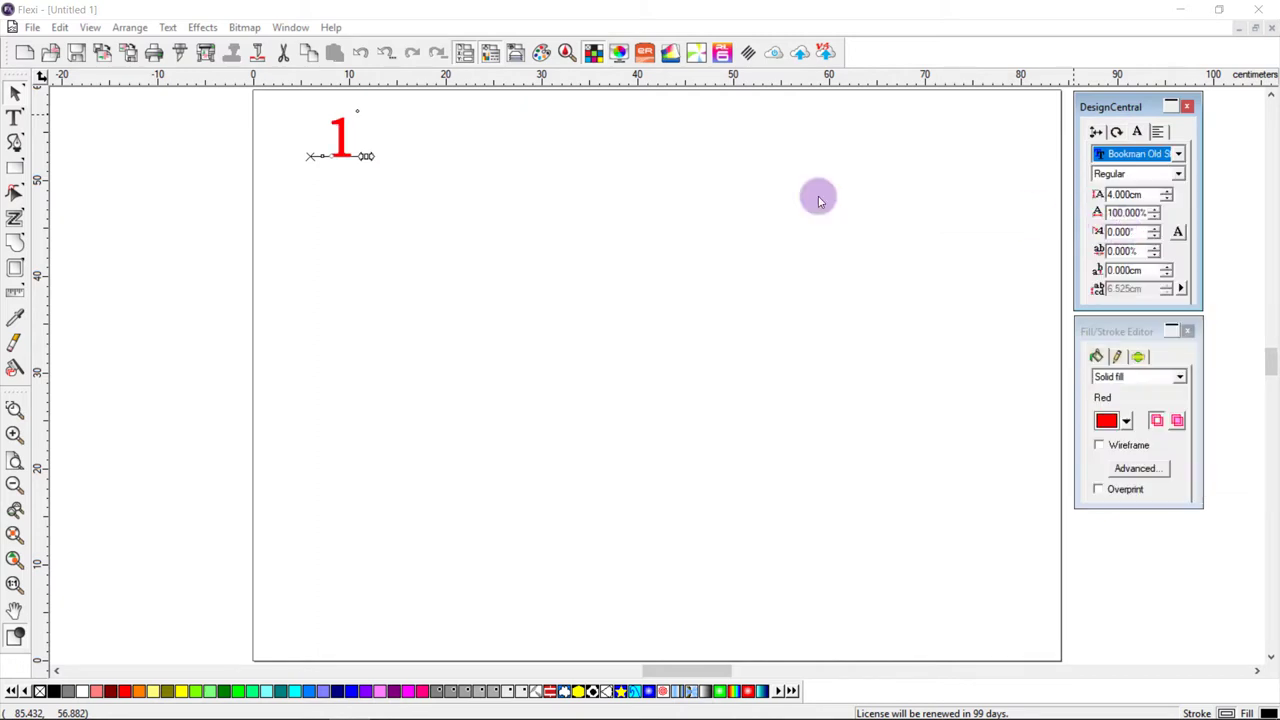
{"action": "left_click", "coordinate": [441, 195]}
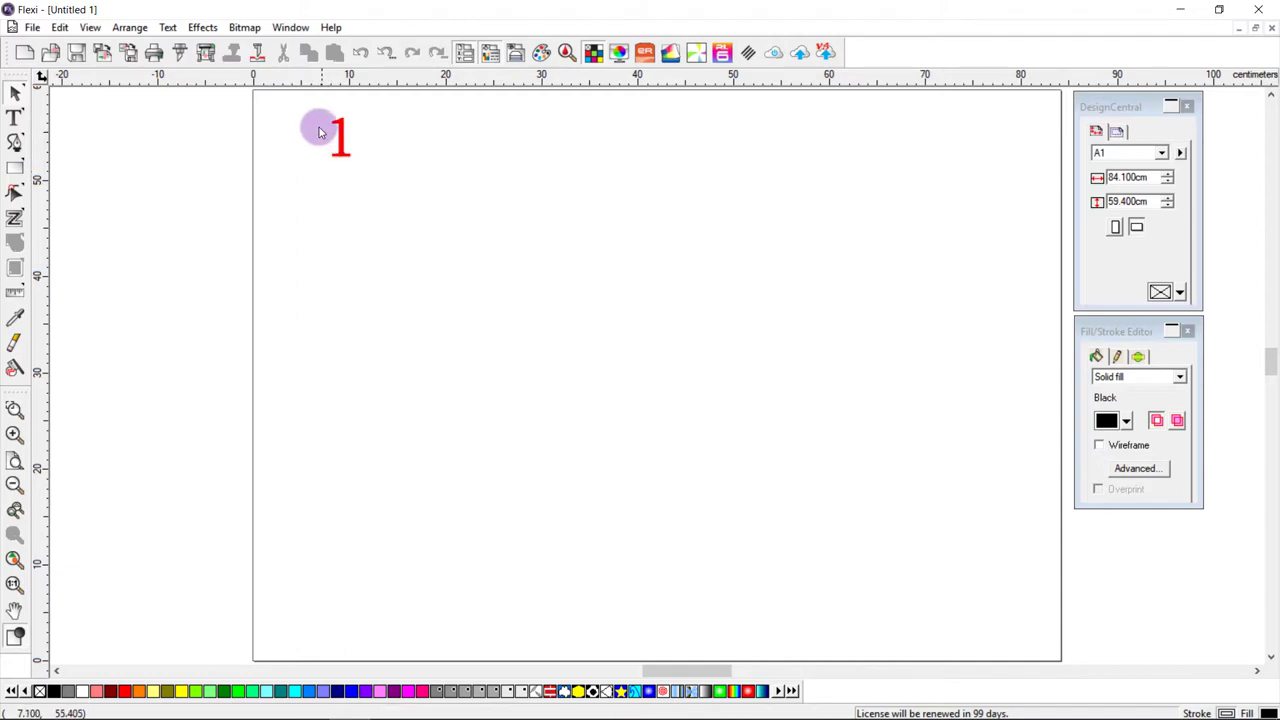
Step: Auto-serialize the red 1 into 100 copies in 5 columns, replacing the 1, and continue to data source
{"action": "left_click_drag", "start_coordinate": [297, 106], "coordinate": [384, 200]}
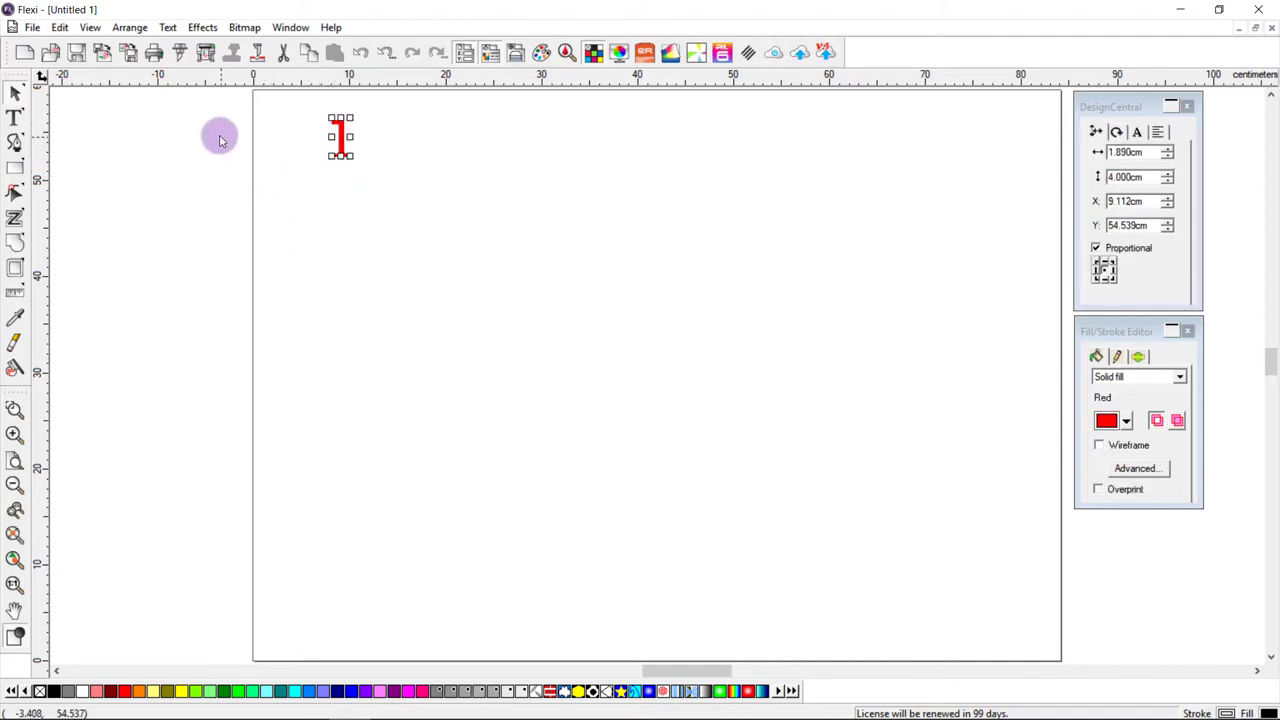
{"action": "left_click", "coordinate": [134, 27]}
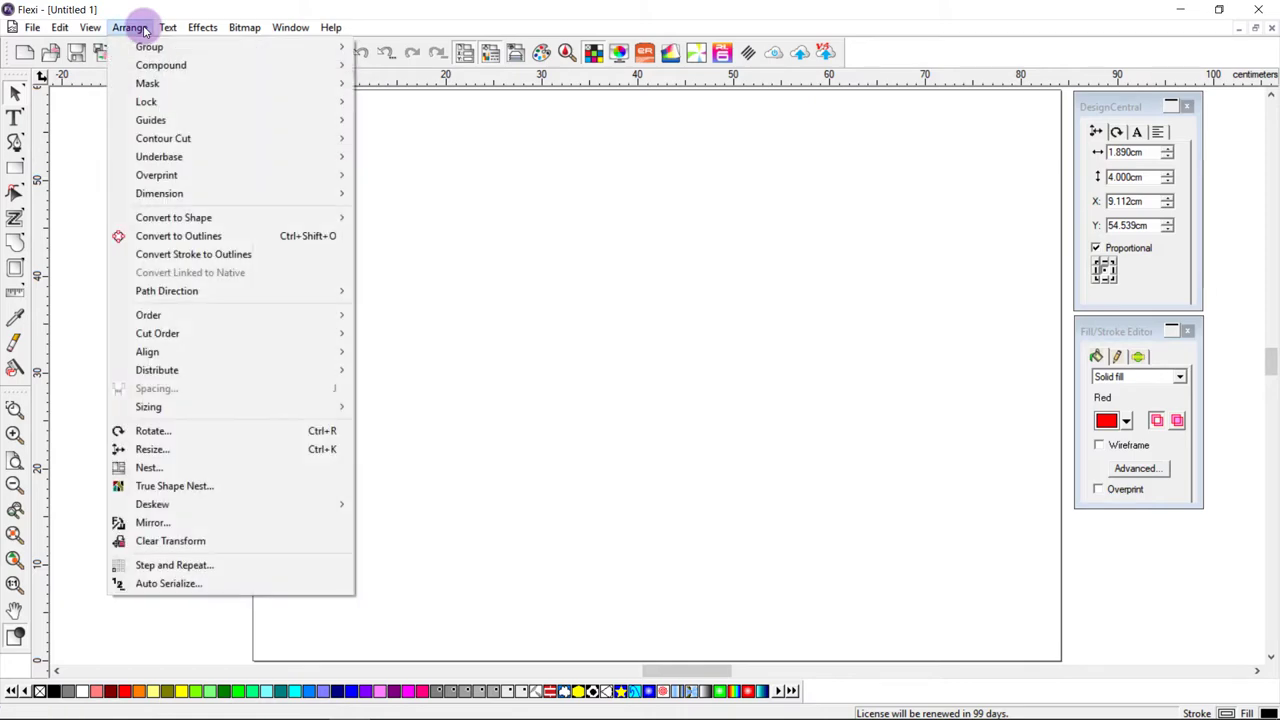
{"action": "left_click", "coordinate": [185, 583]}
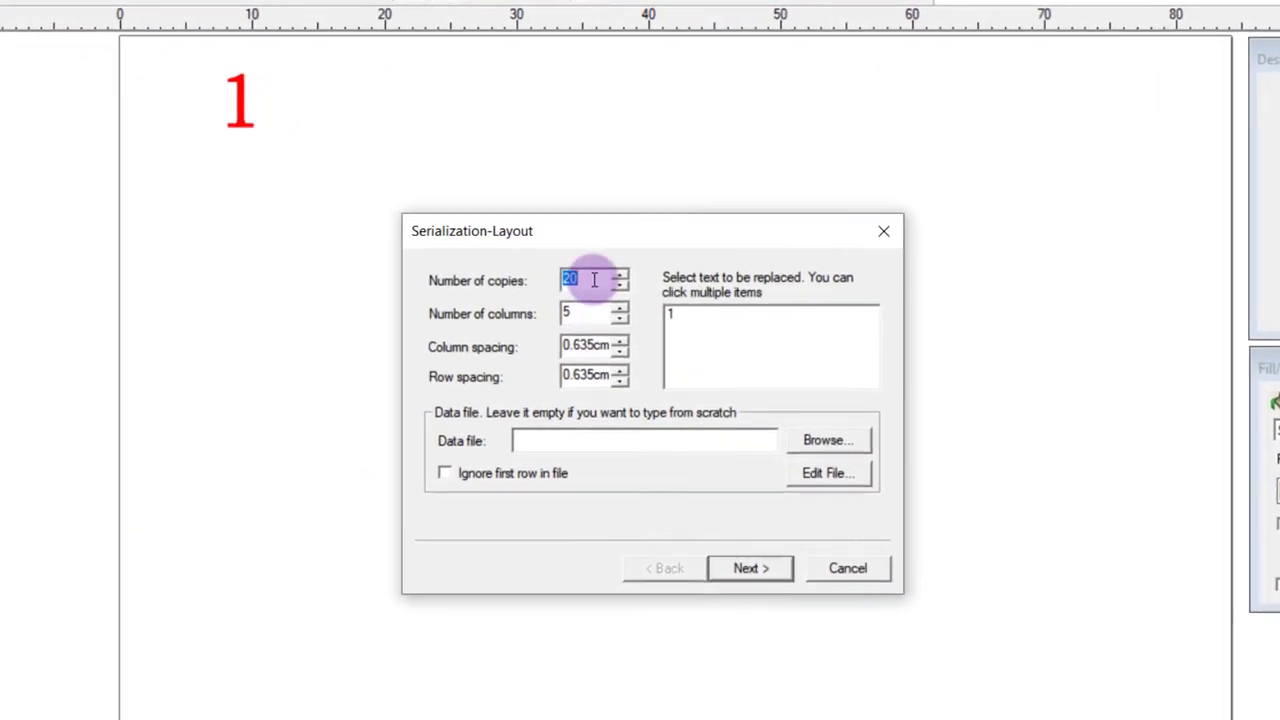
{"action": "left_click", "coordinate": [588, 275]}
{"action": "left_click_drag", "start_coordinate": [588, 277], "coordinate": [532, 279]}
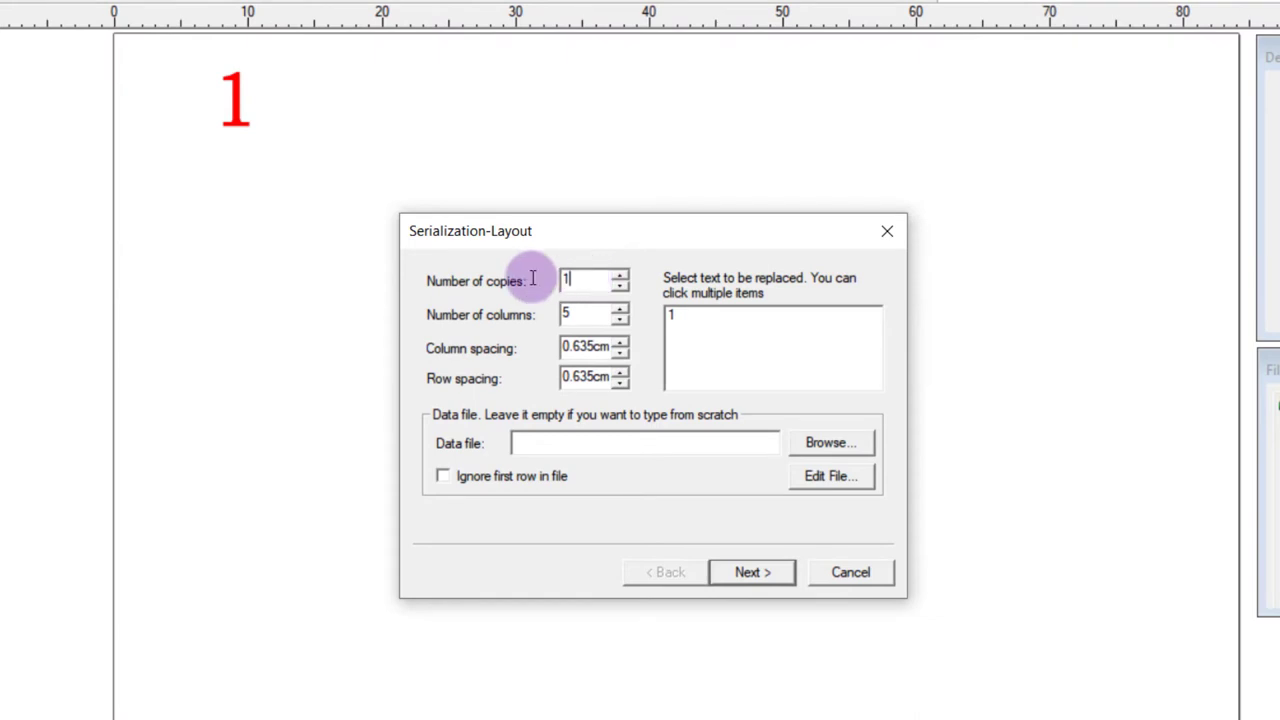
{"action": "left_click", "coordinate": [587, 312]}
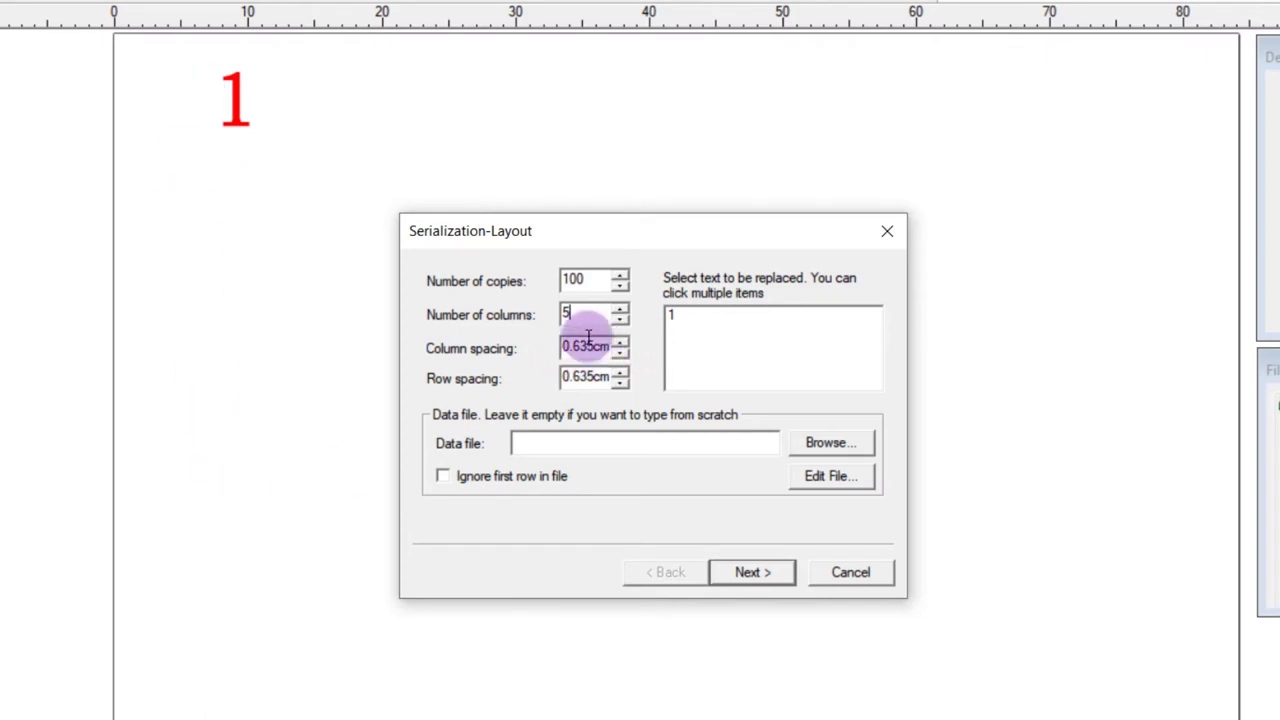
{"action": "left_click", "coordinate": [587, 374]}
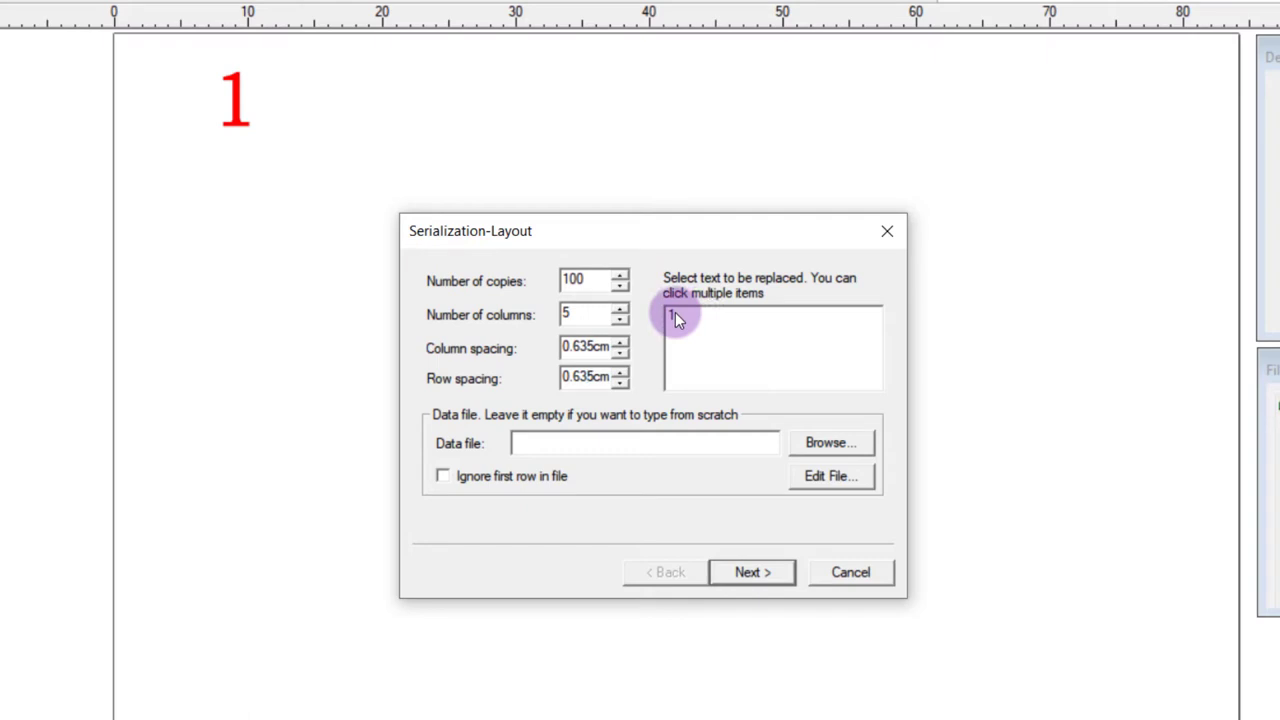
{"action": "left_click", "coordinate": [675, 314]}
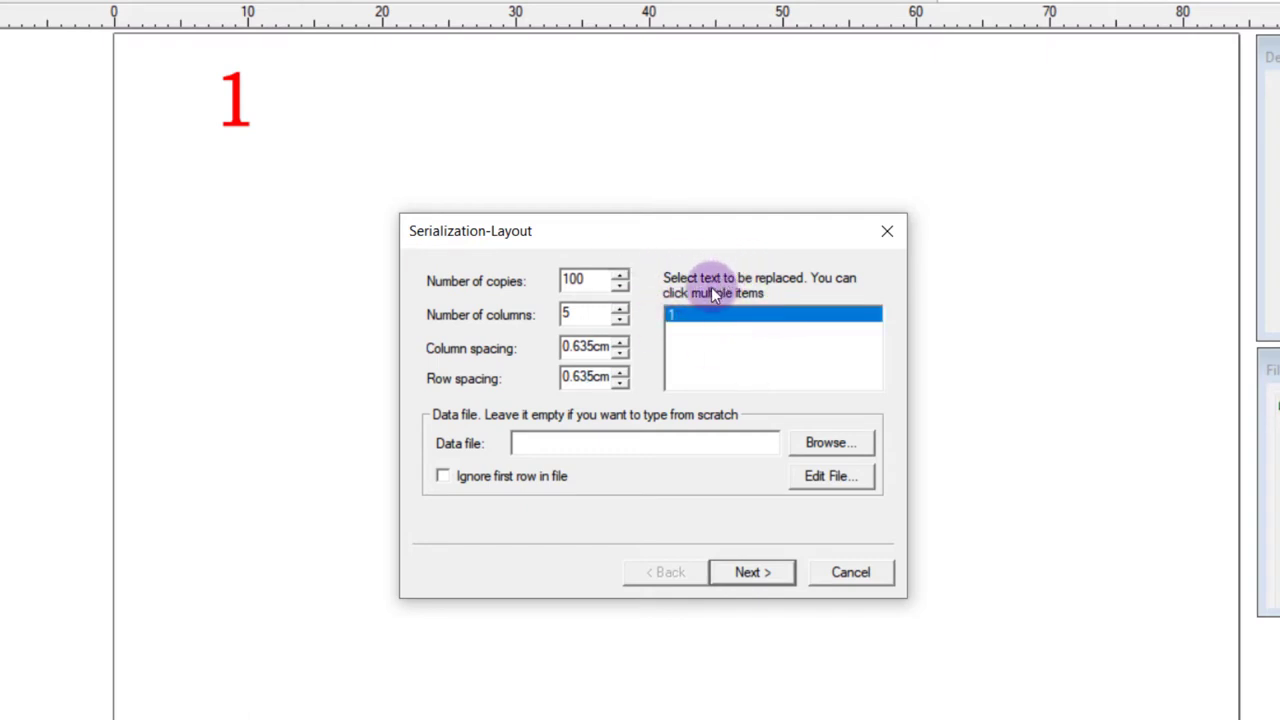
{"action": "left_click", "coordinate": [750, 572]}
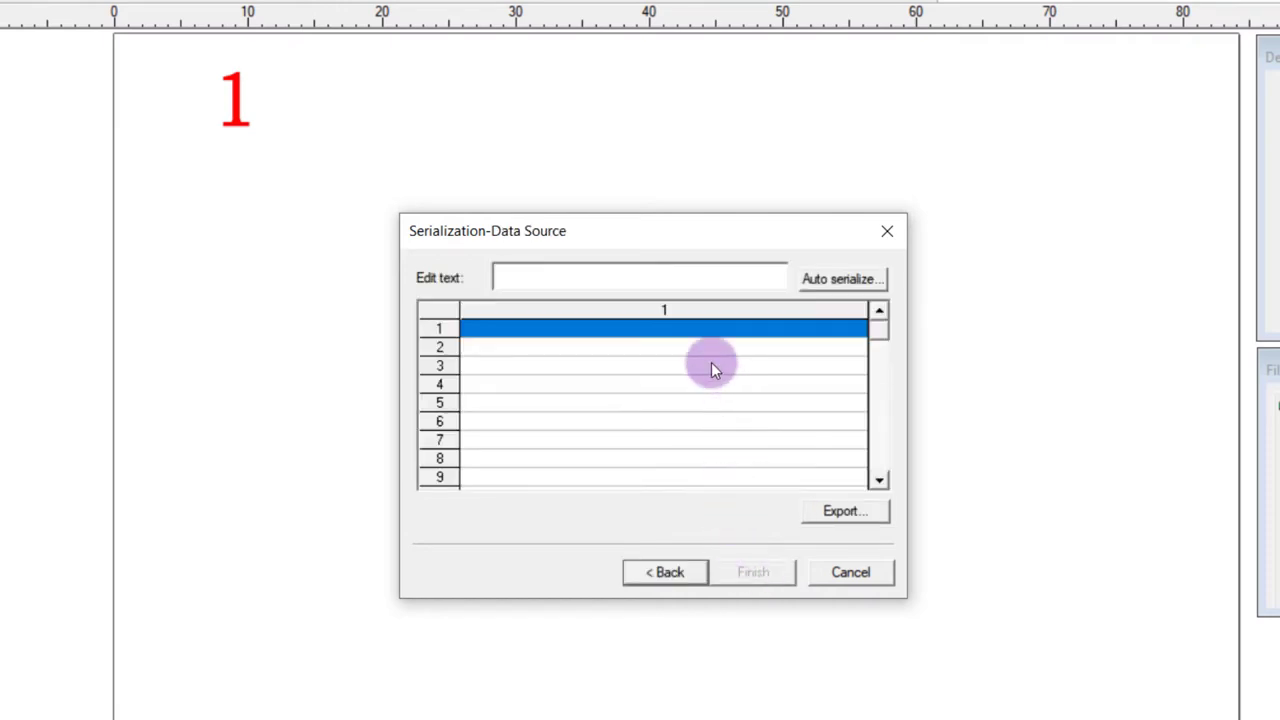
Step: Fill the series numerically from 1 with increment 1, finish, and scroll to check the numbers
{"action": "left_click", "coordinate": [820, 282]}
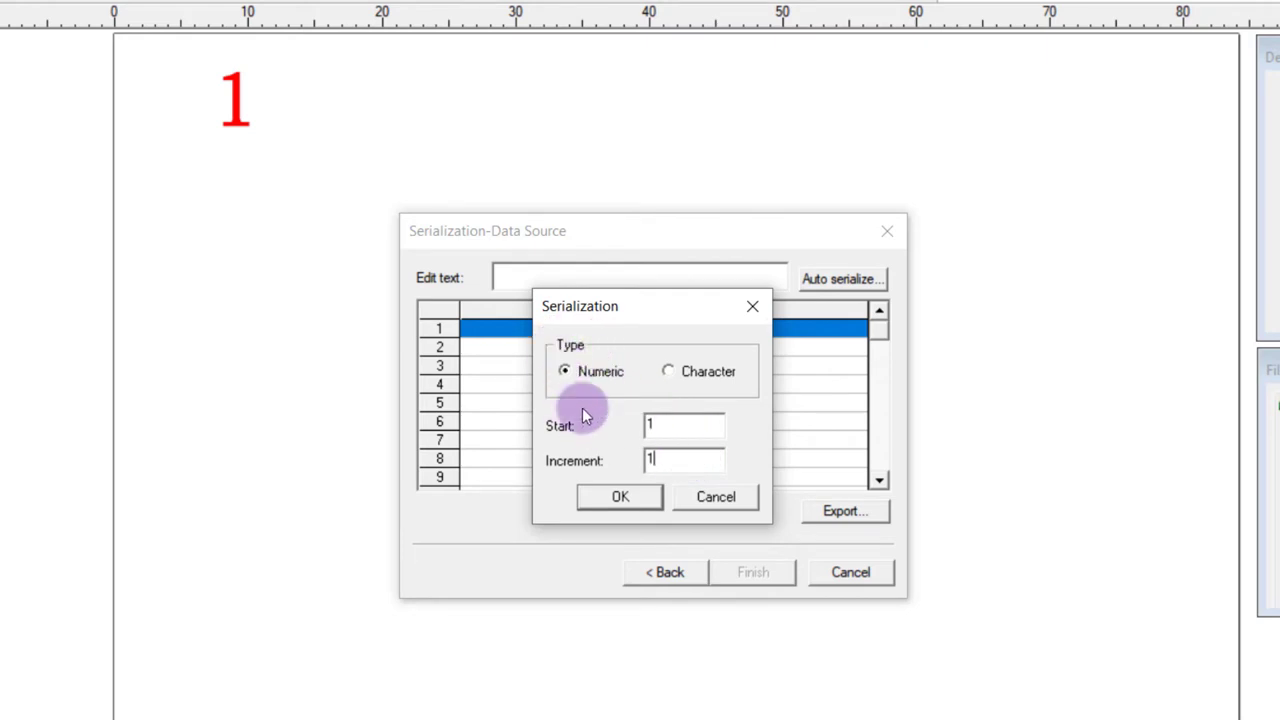
{"action": "left_click", "coordinate": [685, 431]}
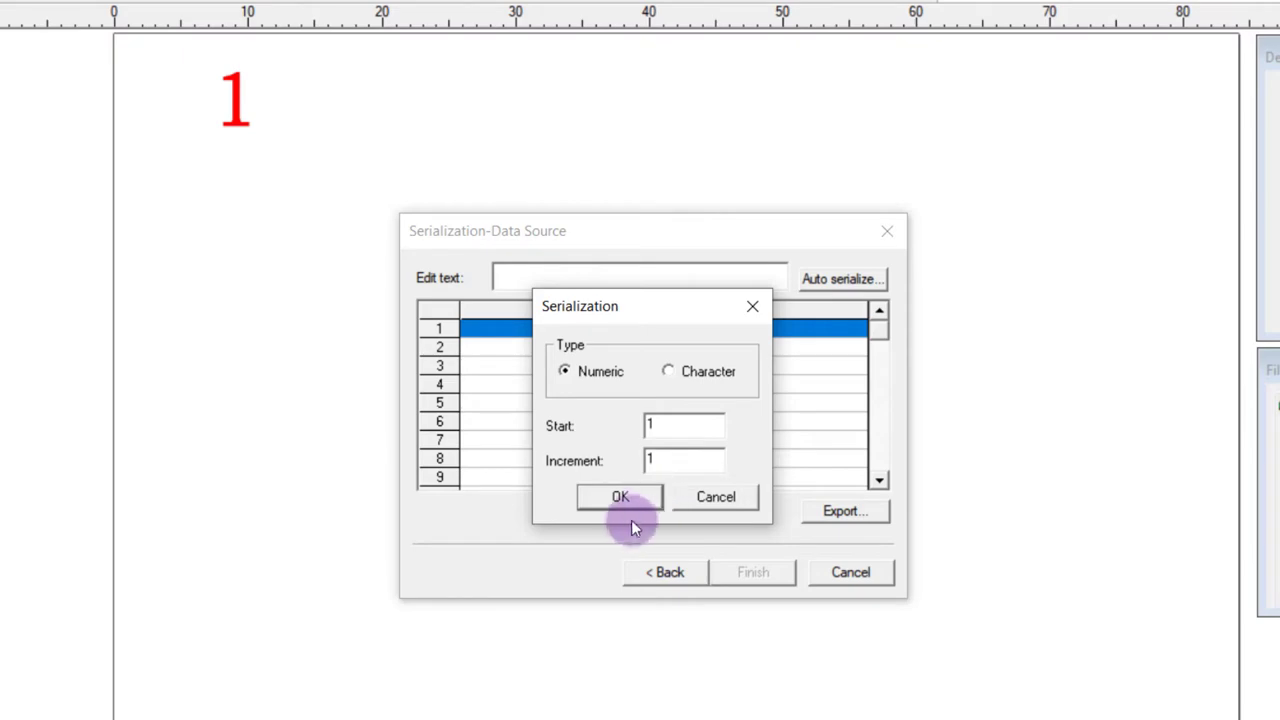
{"action": "left_click", "coordinate": [621, 497]}
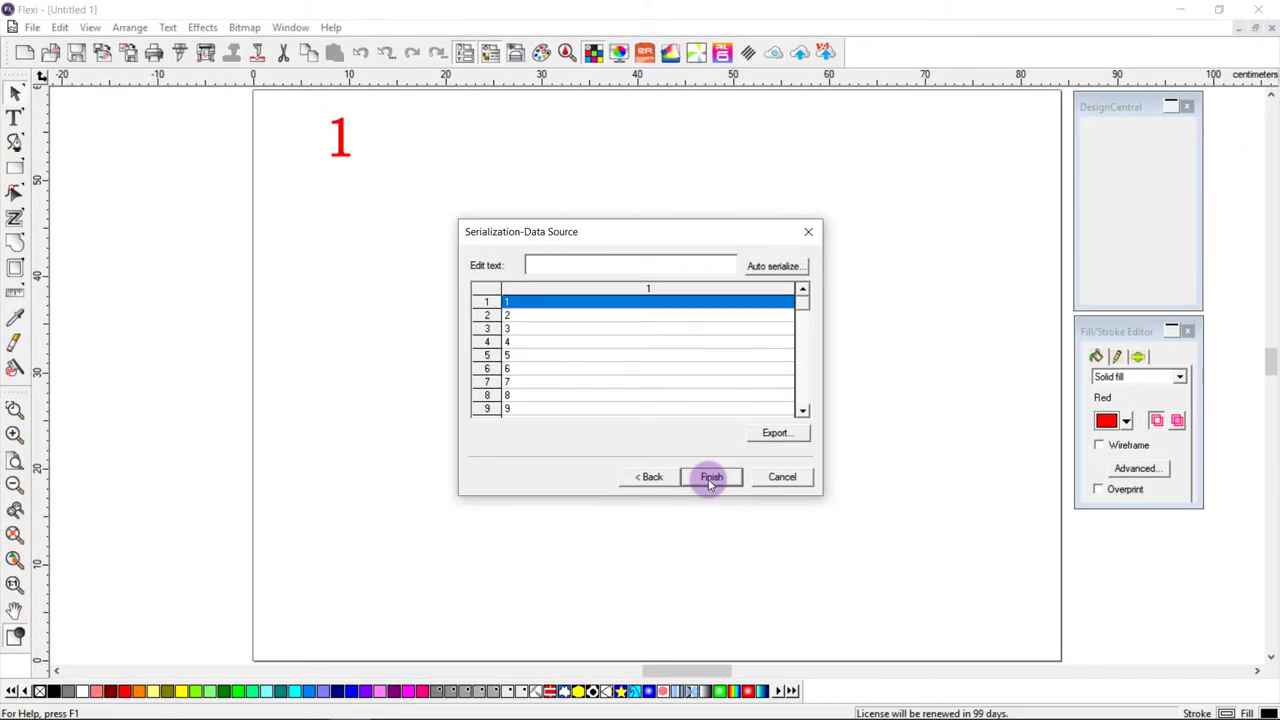
{"action": "left_click", "coordinate": [711, 478]}
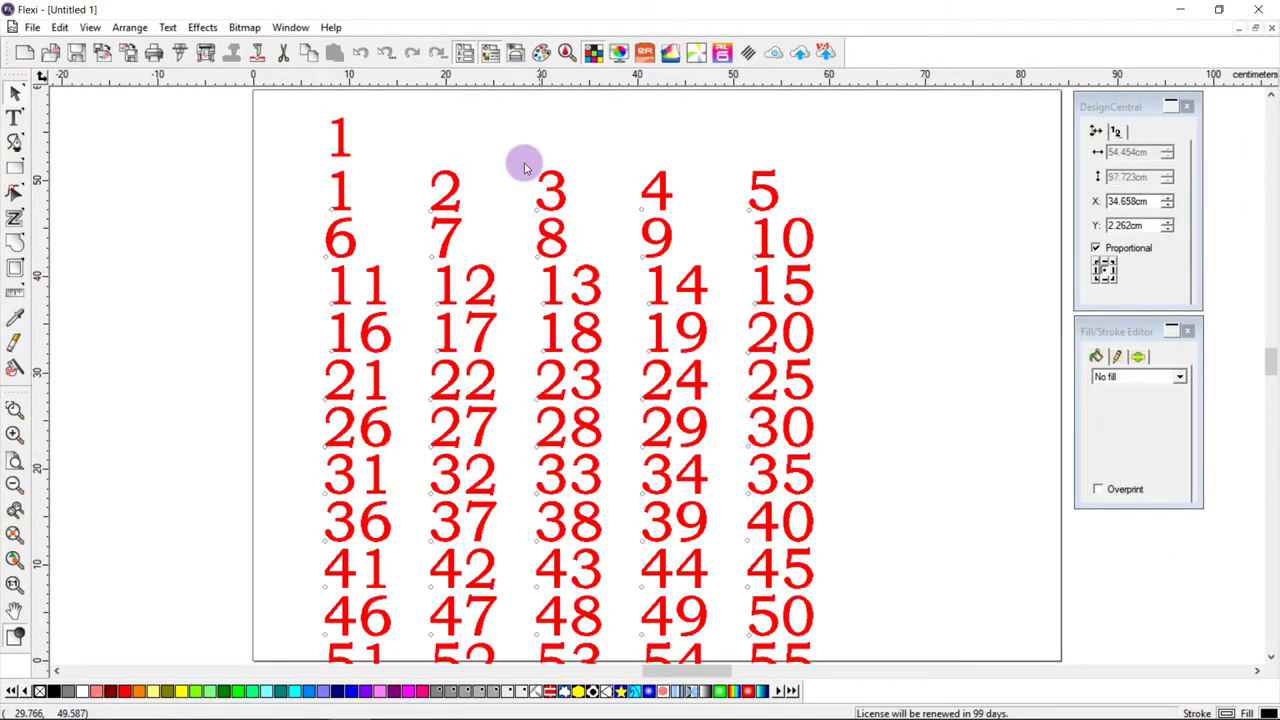
{"action": "scroll", "coordinate": [700, 314], "scroll_direction": "down", "scroll_amount": 15}
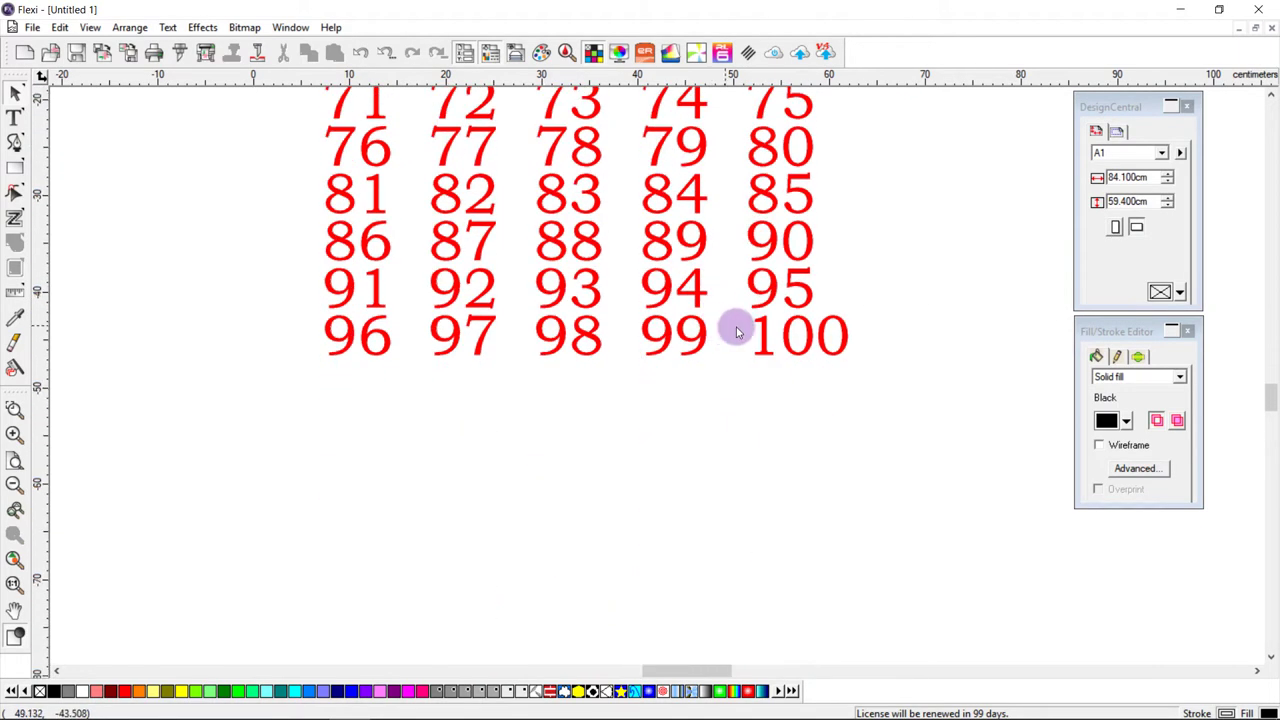
{"action": "scroll", "coordinate": [808, 350], "scroll_direction": "up", "scroll_amount": 15}
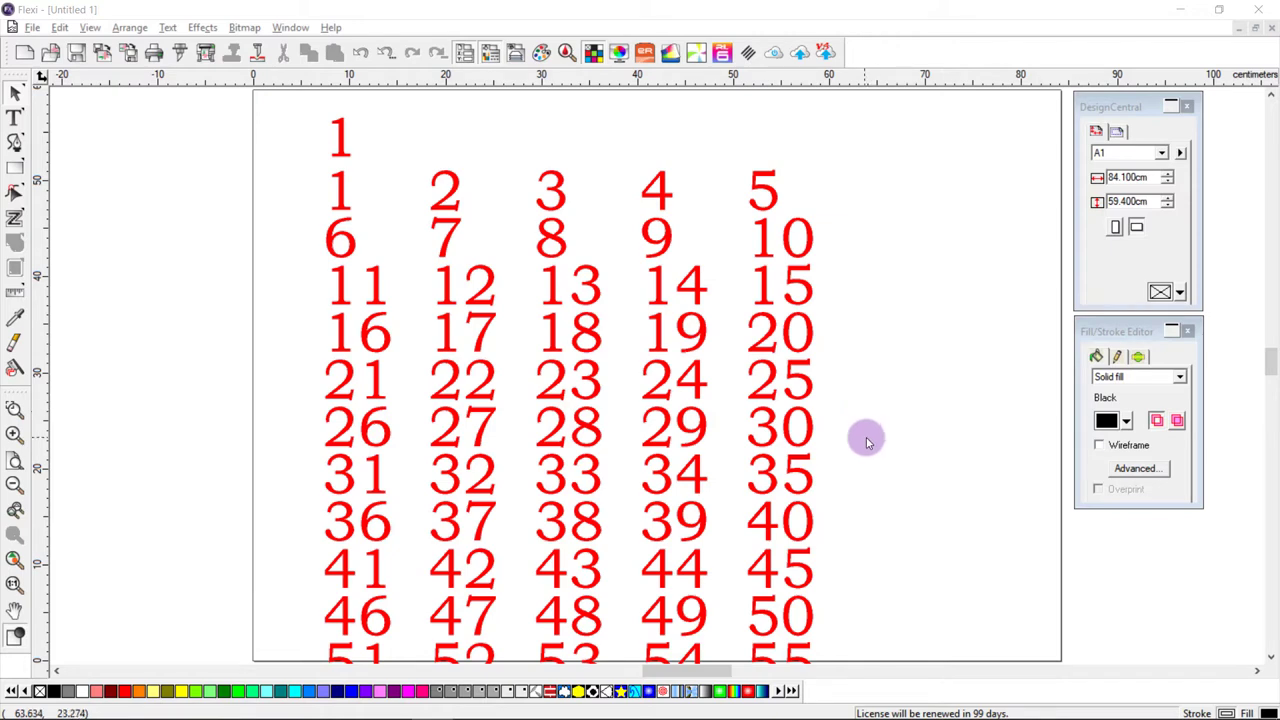
Step: In a new document, draw a Pale Green rectangle with 1.200 cm rounded corners near the top-left
{"action": "left_click", "coordinate": [24, 53]}
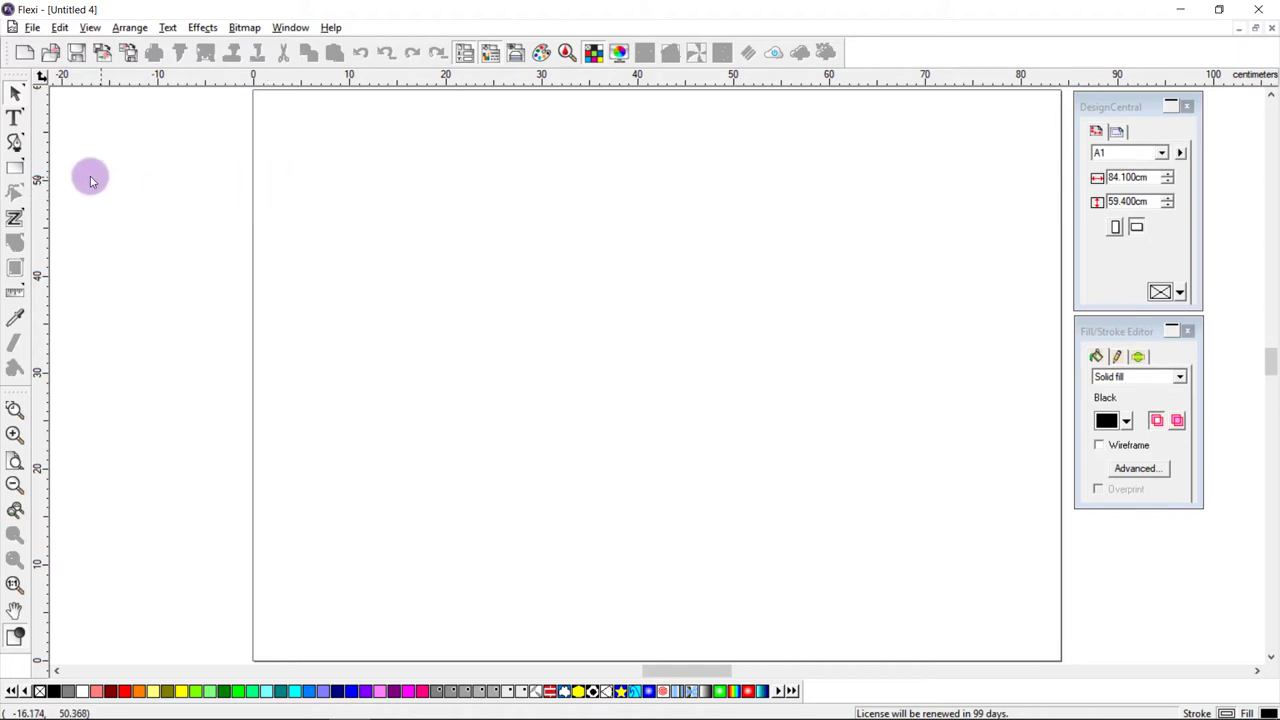
{"action": "left_click", "coordinate": [24, 172]}
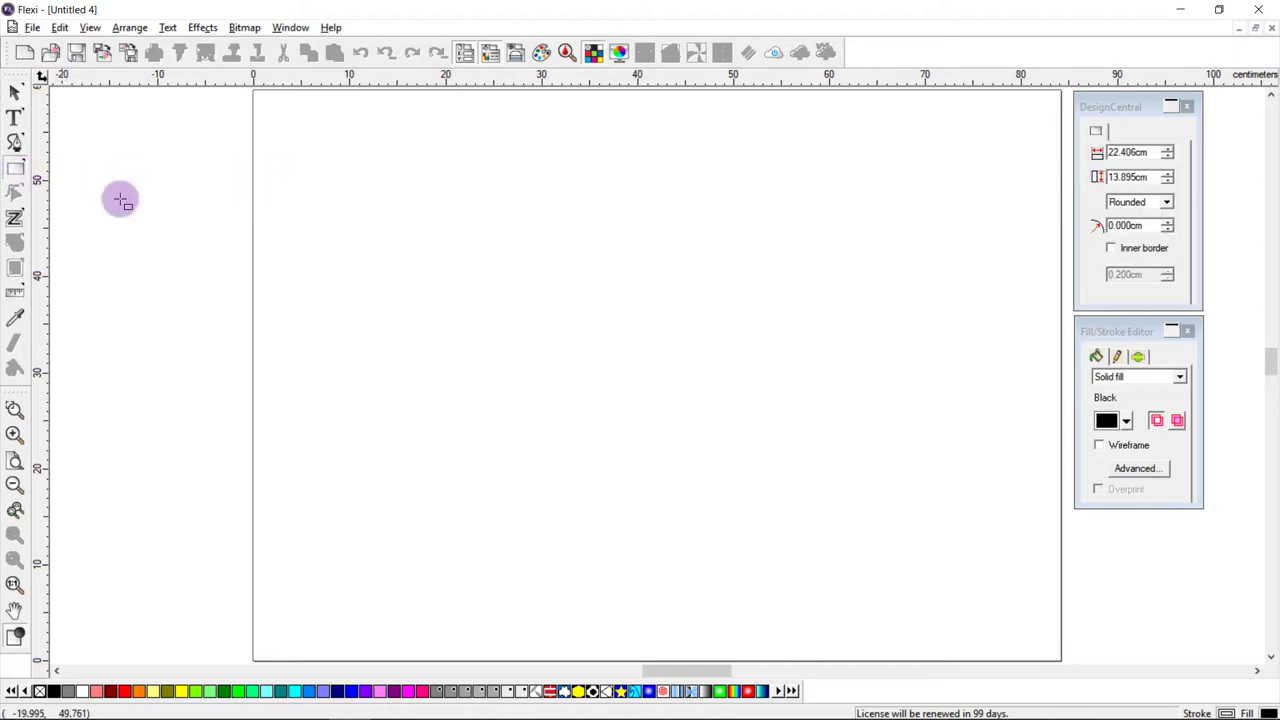
{"action": "left_click_drag", "start_coordinate": [301, 152], "coordinate": [491, 271]}
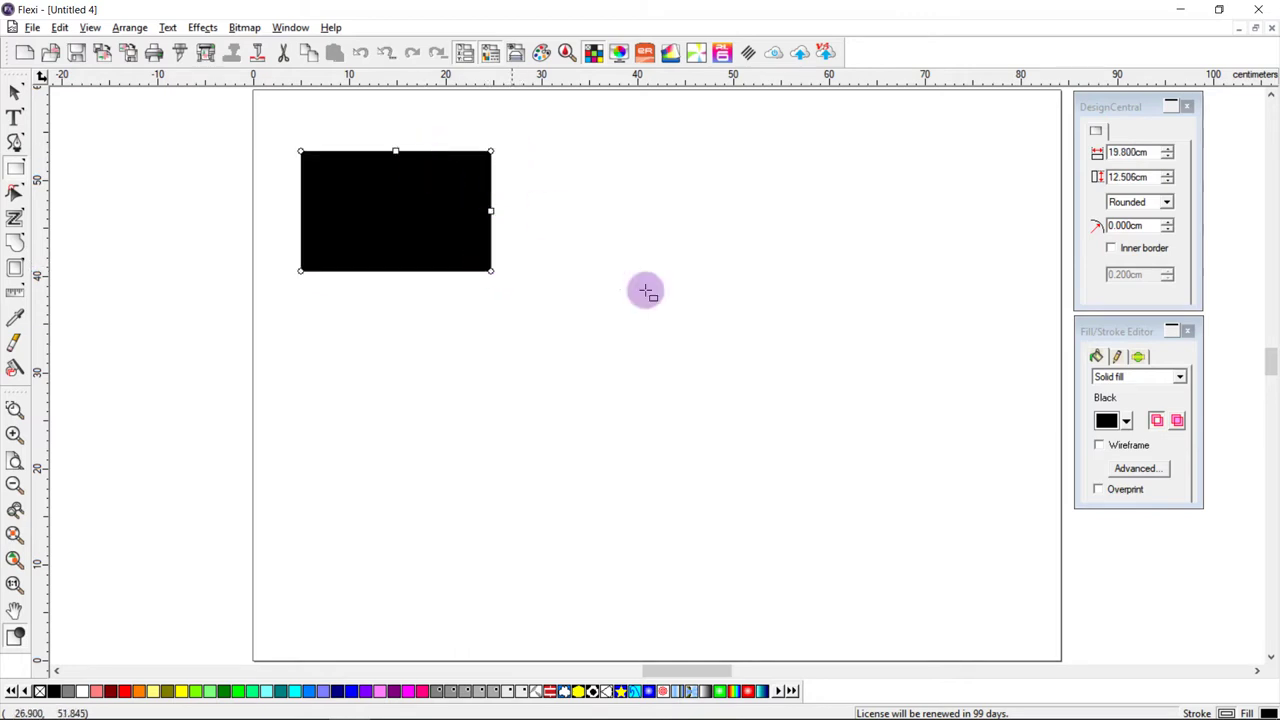
{"action": "left_click", "coordinate": [1126, 421]}
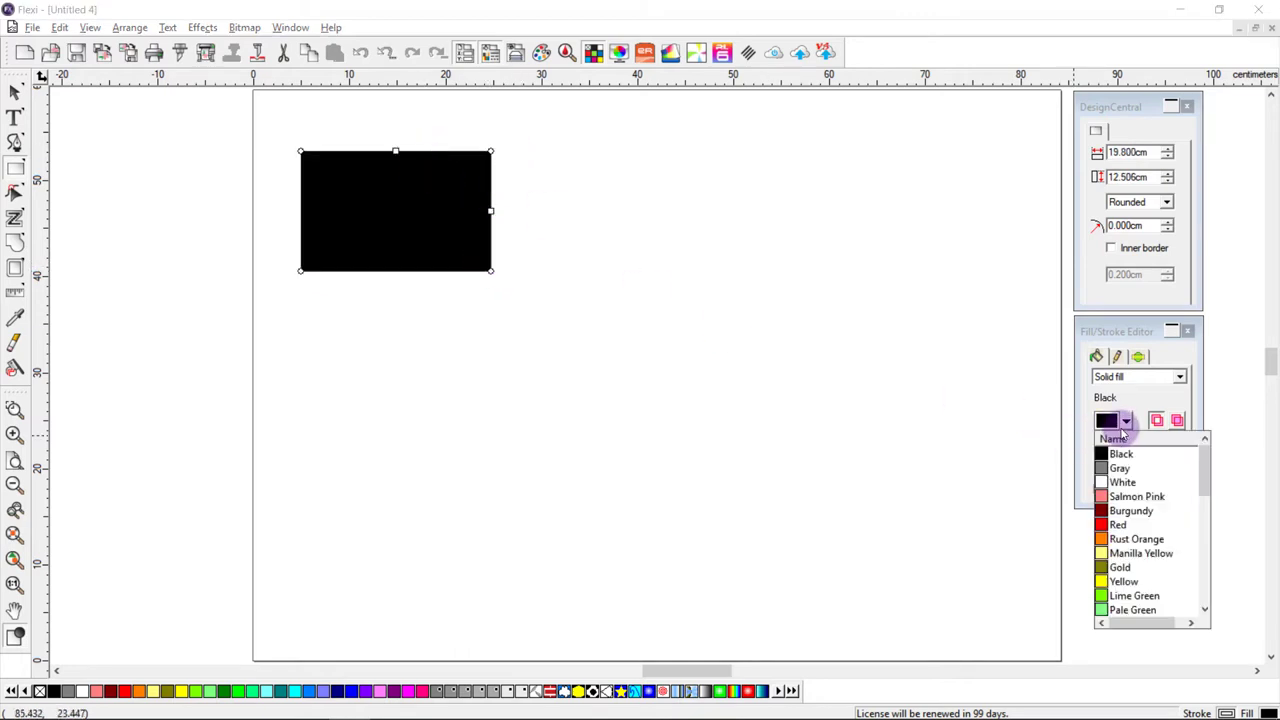
{"action": "left_click", "coordinate": [1103, 610]}
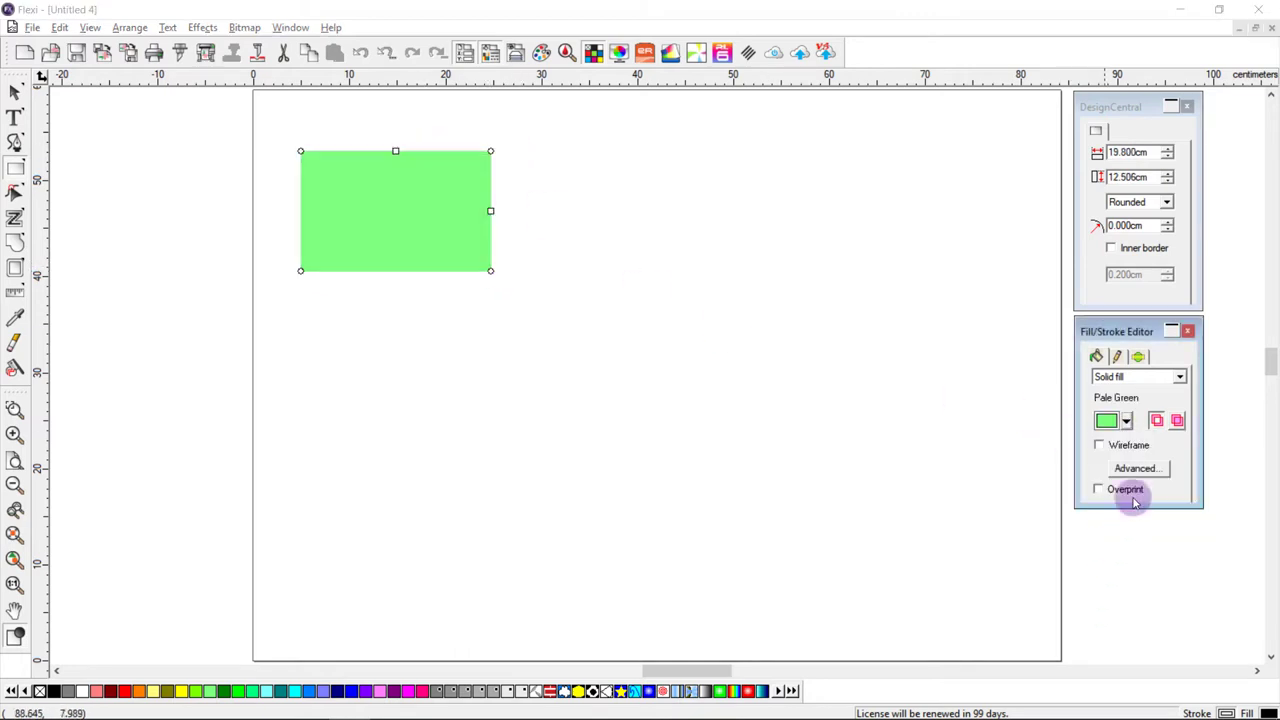
{"action": "left_click", "coordinate": [1168, 225]}
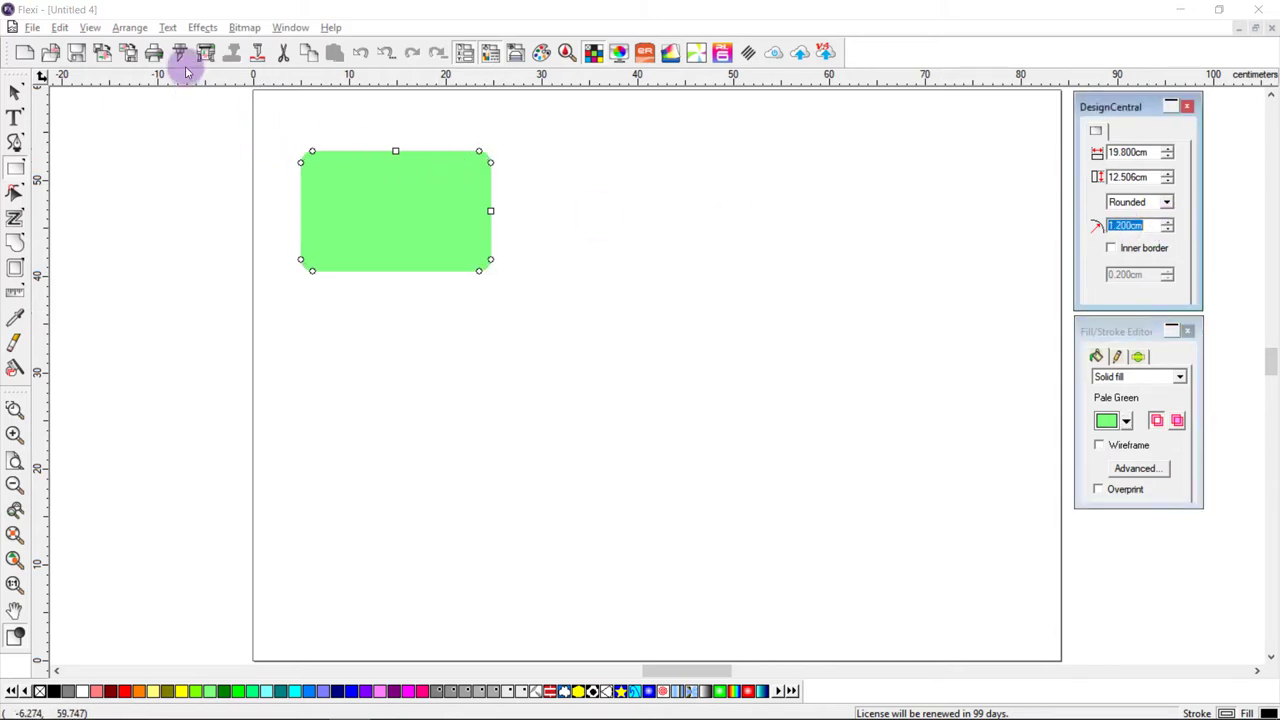
Step: Add a red outline at 0.500 cm offset around the green rectangle, then reselect it
{"action": "left_click", "coordinate": [18, 95]}
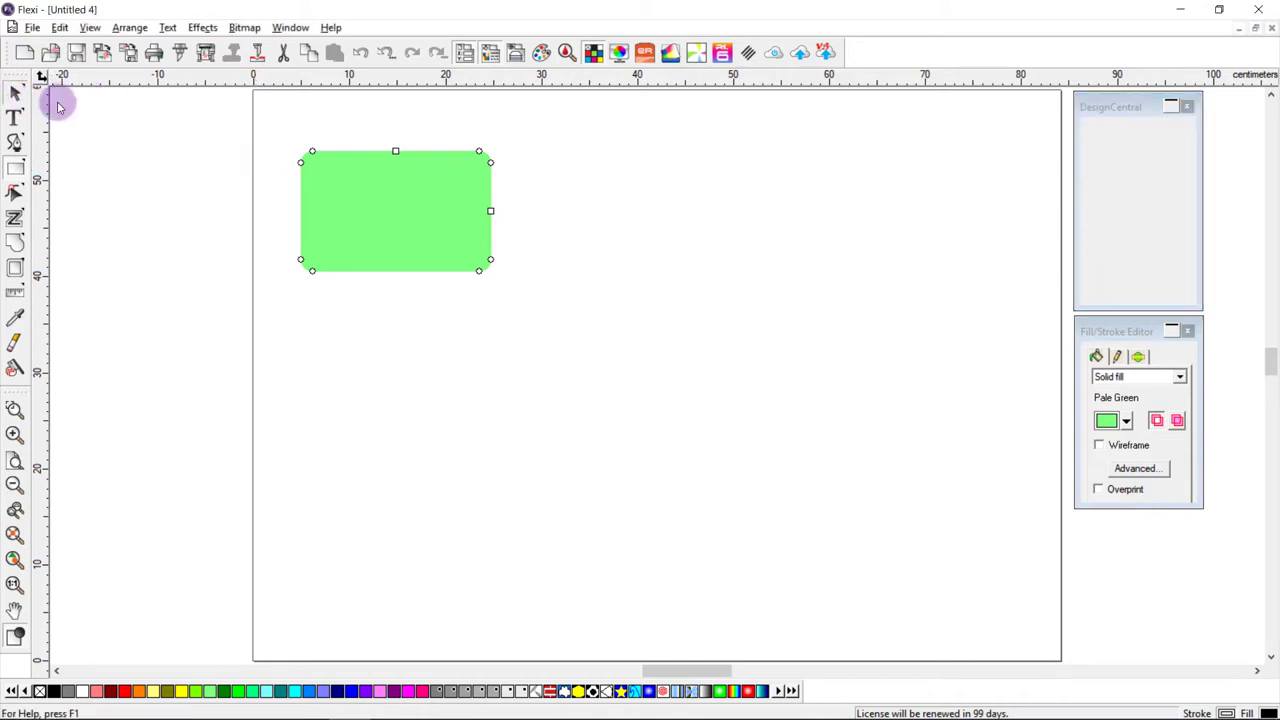
{"action": "left_click", "coordinate": [206, 30]}
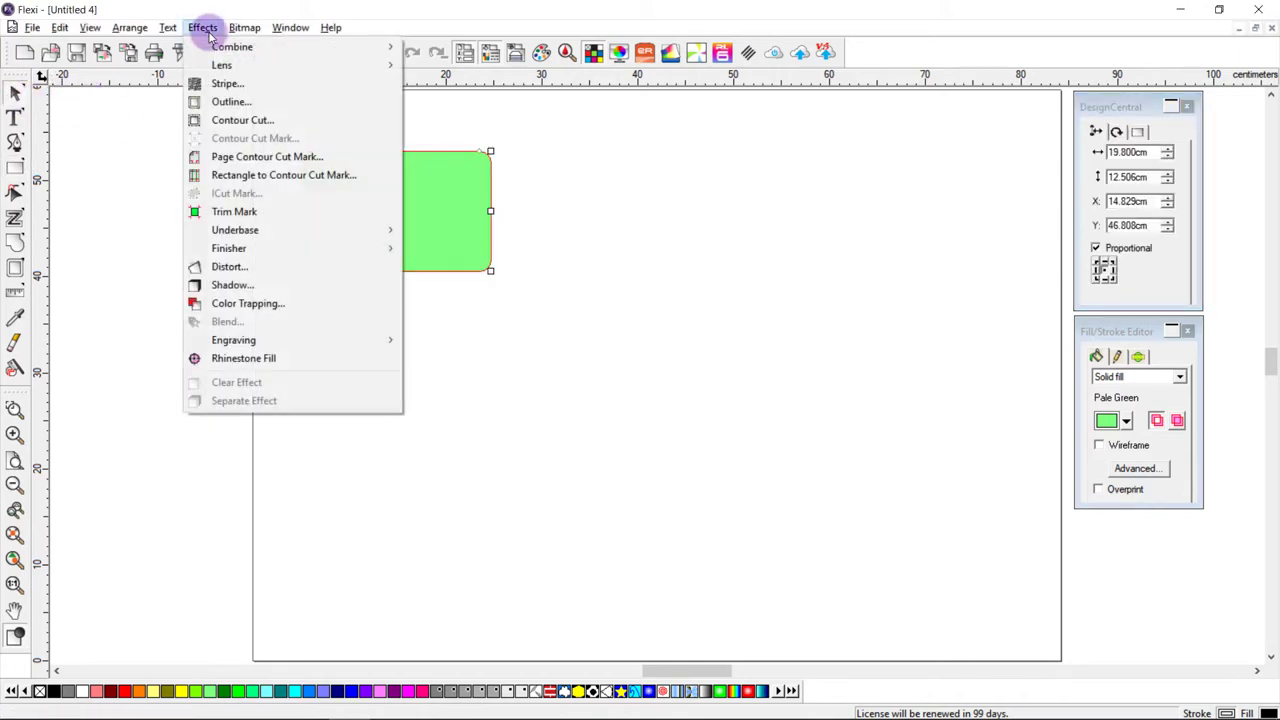
{"action": "left_click", "coordinate": [228, 102]}
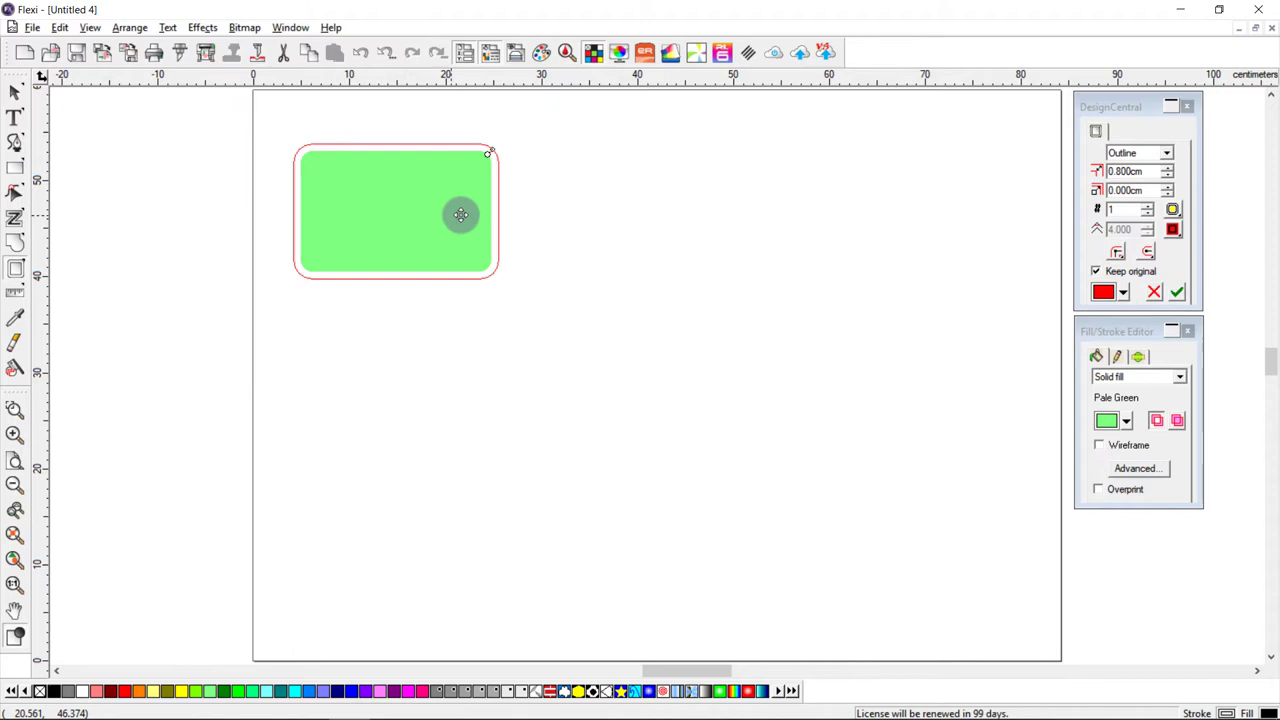
{"action": "left_click", "coordinate": [1167, 176]}
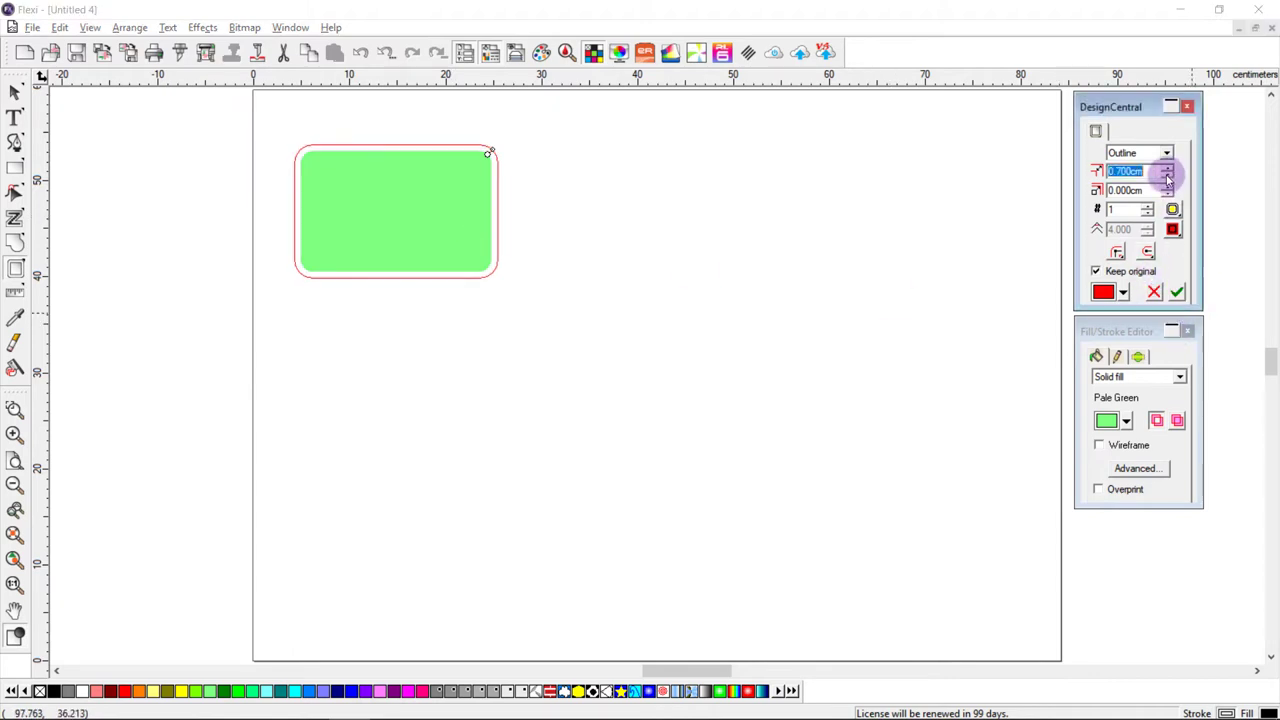
{"action": "left_click", "coordinate": [1179, 292]}
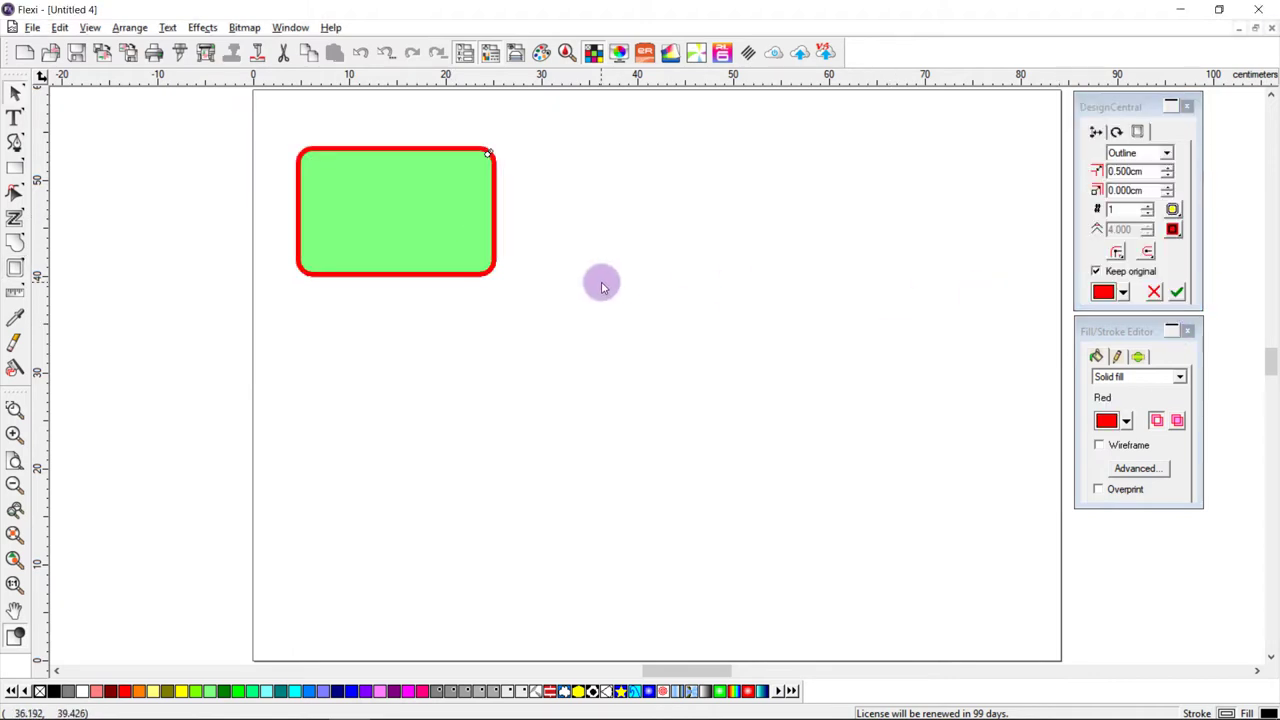
{"action": "left_click", "coordinate": [551, 251]}
{"action": "left_click", "coordinate": [449, 227]}
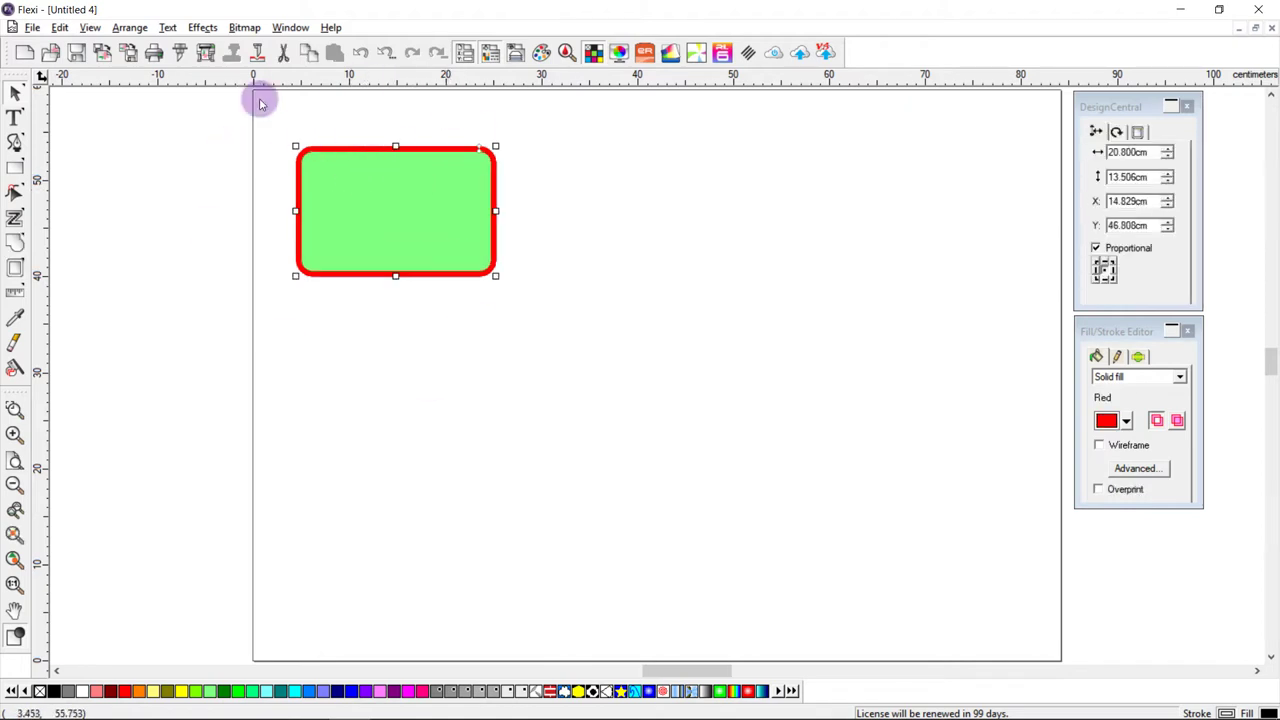
Step: Apply a contour cut with 0 cm offset to the outlined rectangle, then reselect it
{"action": "left_click", "coordinate": [205, 30]}
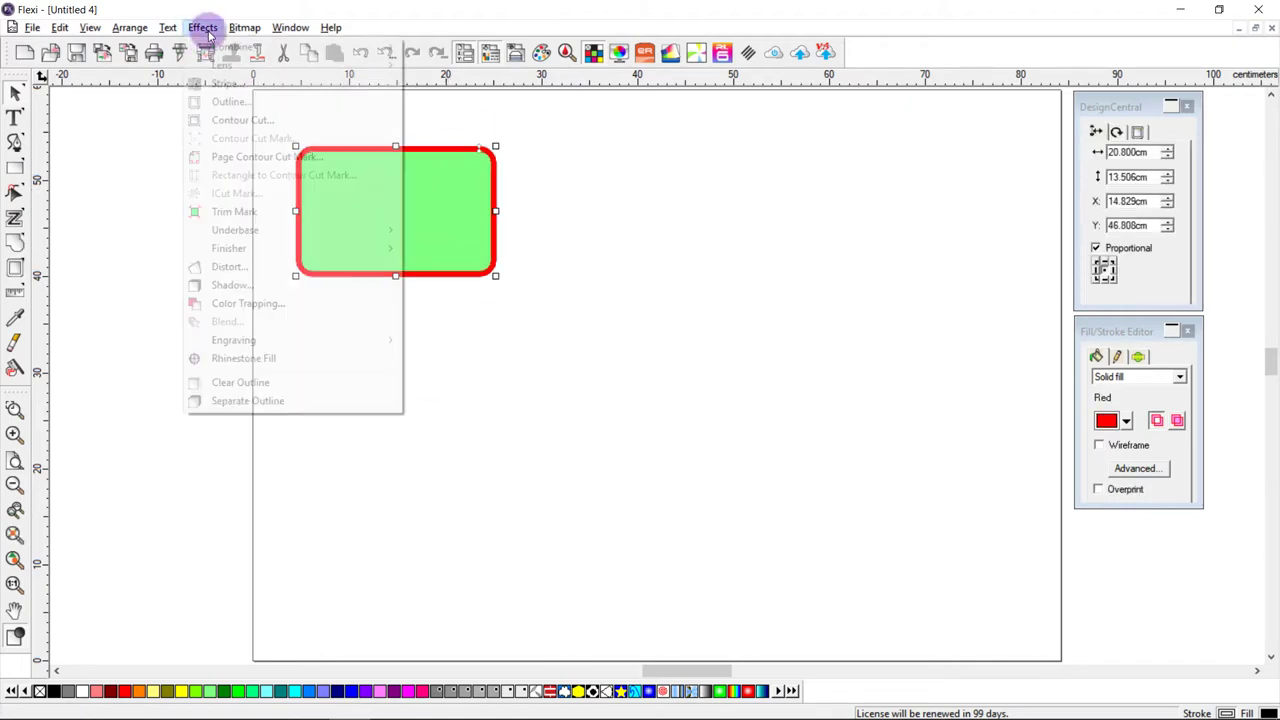
{"action": "left_click", "coordinate": [228, 121]}
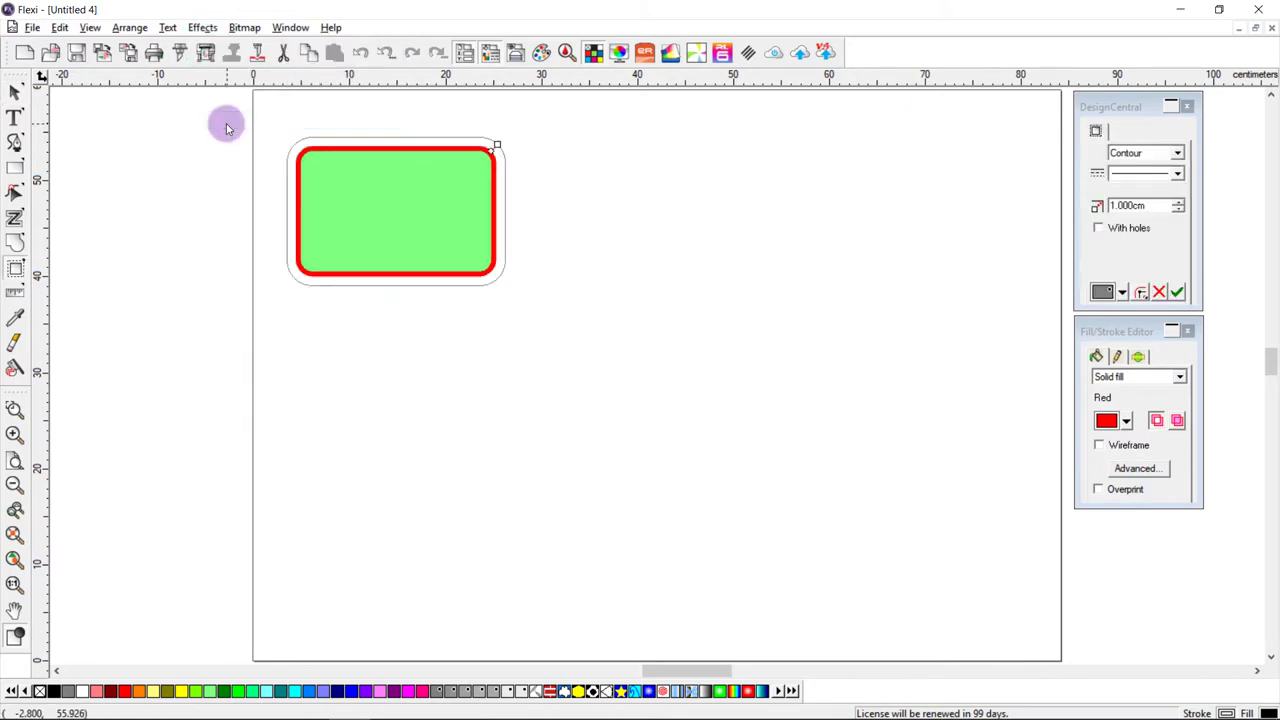
{"action": "left_click", "coordinate": [1179, 210]}
{"action": "left_click", "coordinate": [1180, 211]}
{"action": "double_click", "coordinate": [1157, 206]}
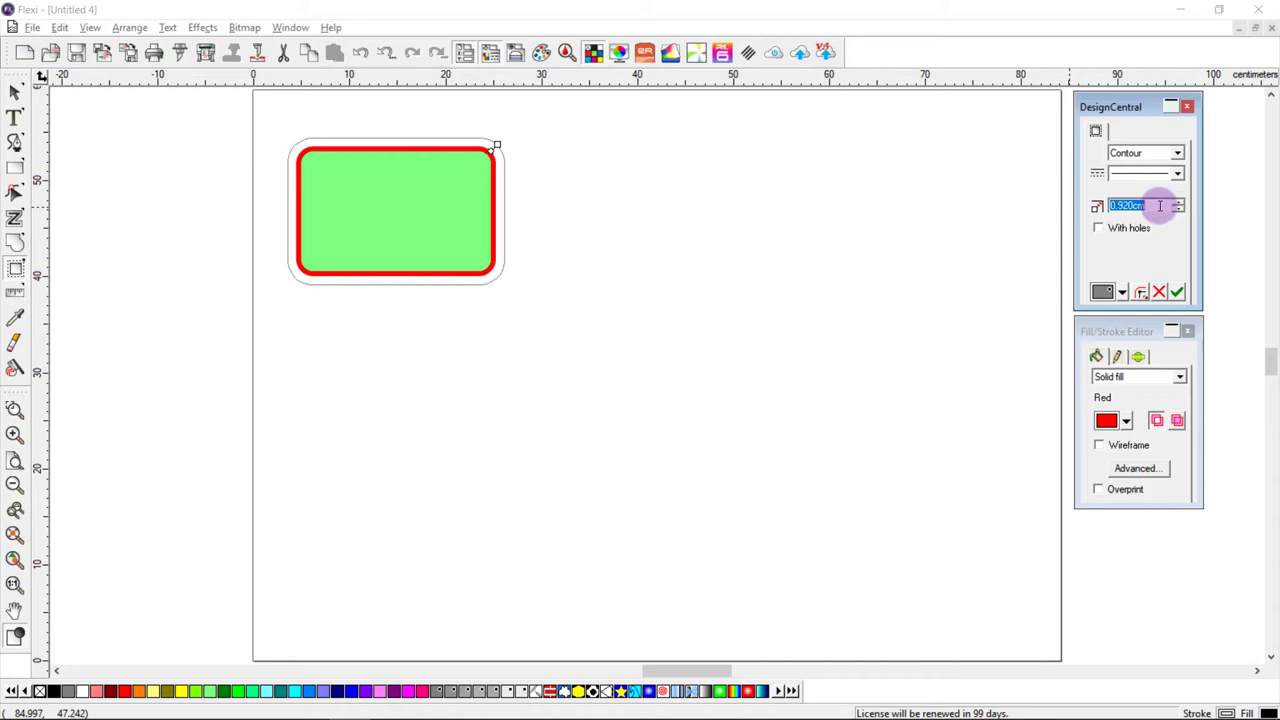
{"action": "type", "text": "0"}
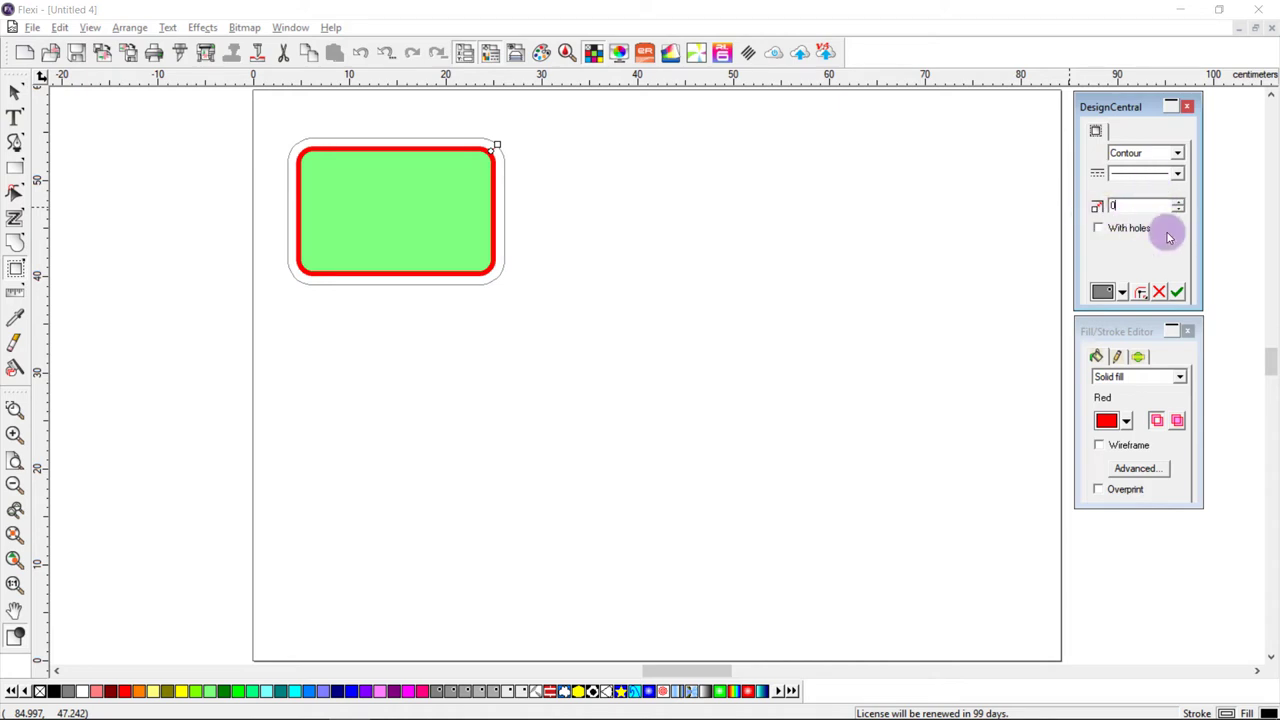
{"action": "left_click", "coordinate": [1176, 291]}
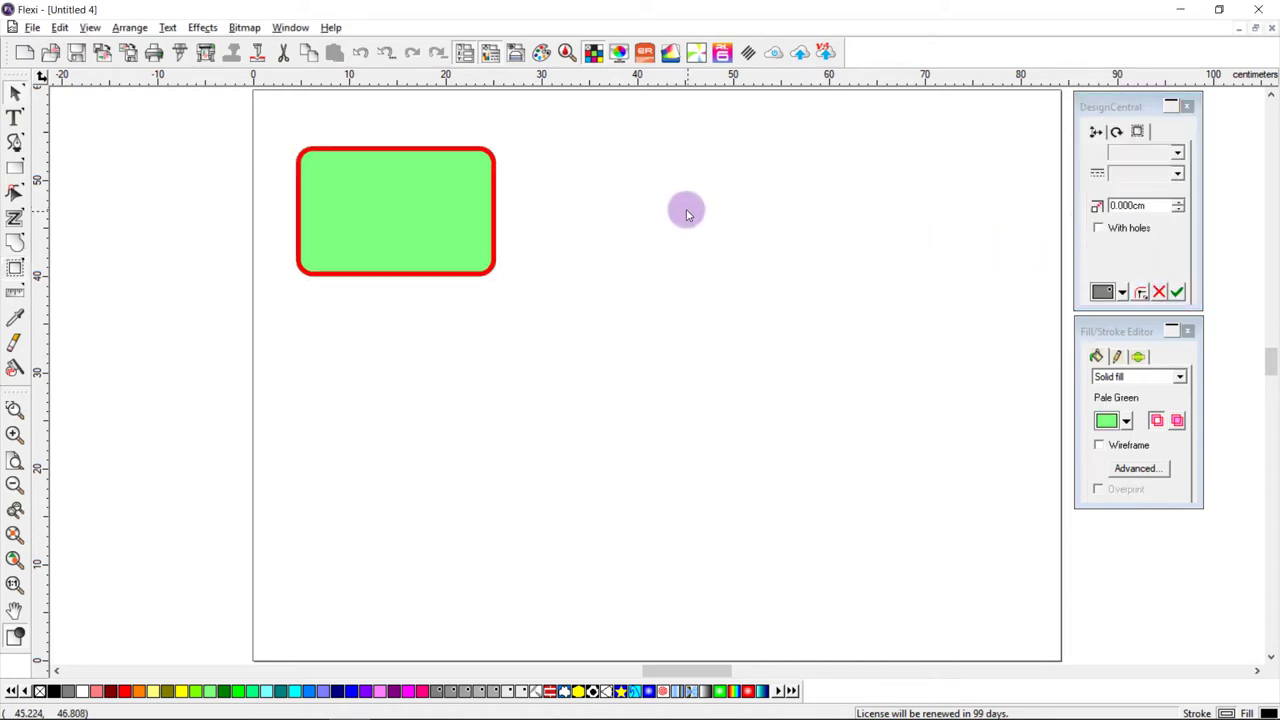
{"action": "left_click", "coordinate": [323, 143]}
{"action": "scroll", "coordinate": [323, 143], "scroll_direction": "up", "scroll_amount": 2}
{"action": "left_click", "coordinate": [443, 263]}
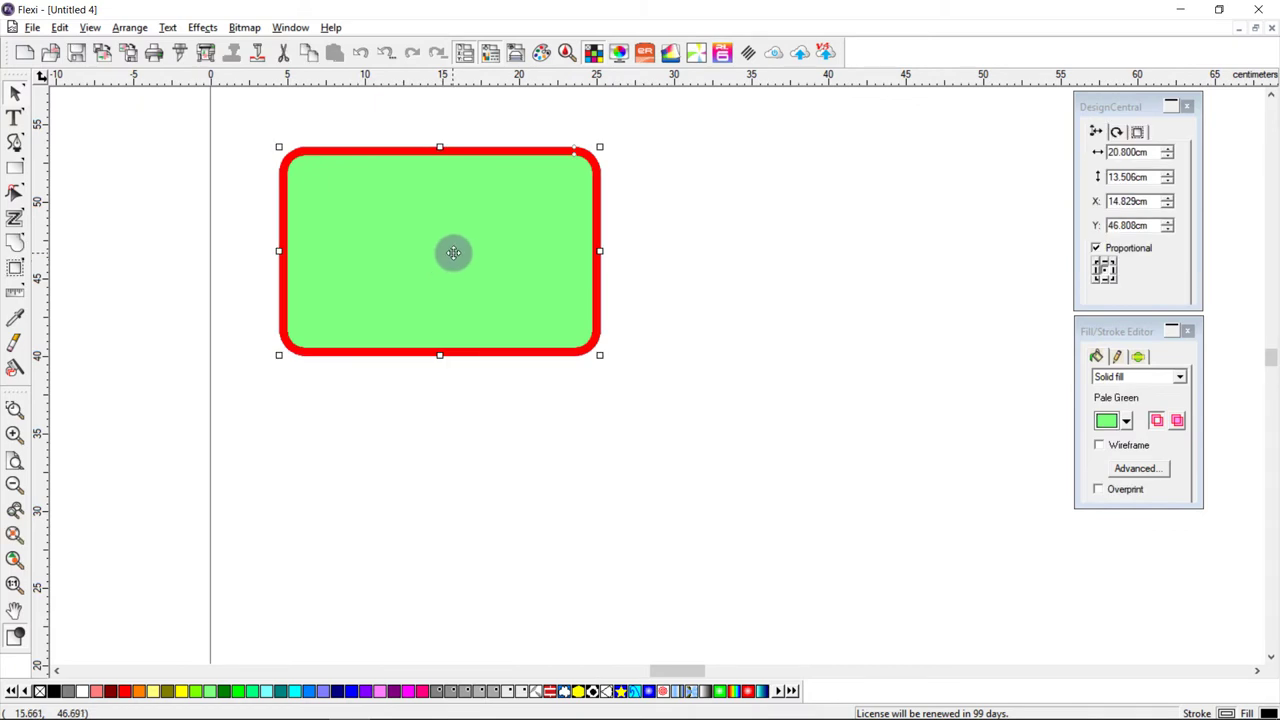
Step: Type a capital A inside the label and move it near the top
{"action": "left_click", "coordinate": [15, 118]}
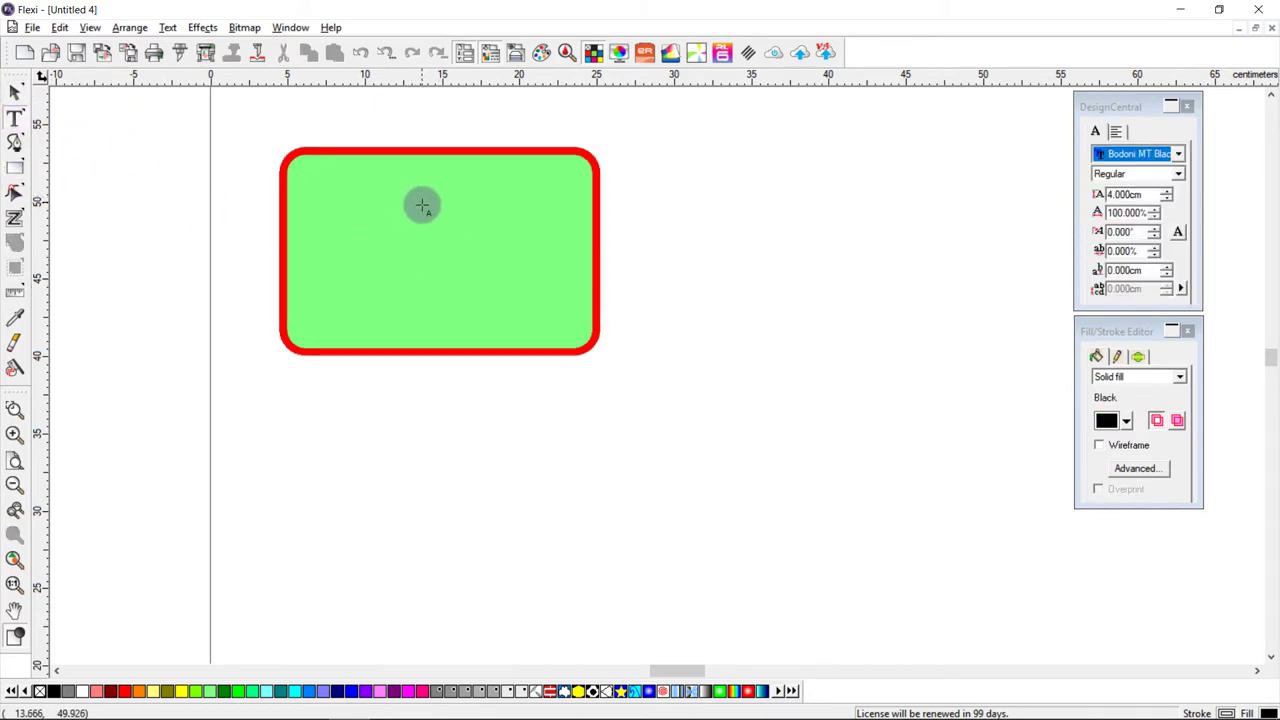
{"action": "left_click", "coordinate": [421, 205]}
{"action": "type", "text": "A"}
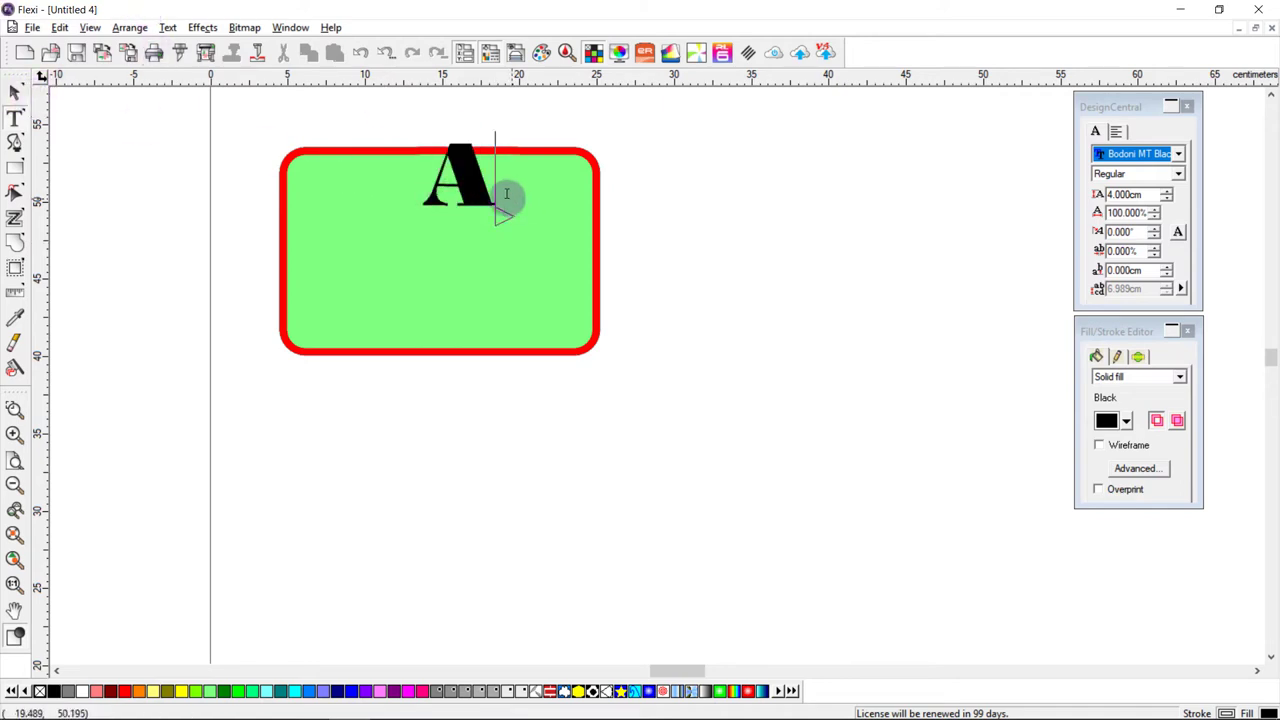
{"action": "left_click", "coordinate": [15, 92]}
{"action": "left_click_drag", "start_coordinate": [490, 178], "coordinate": [440, 198]}
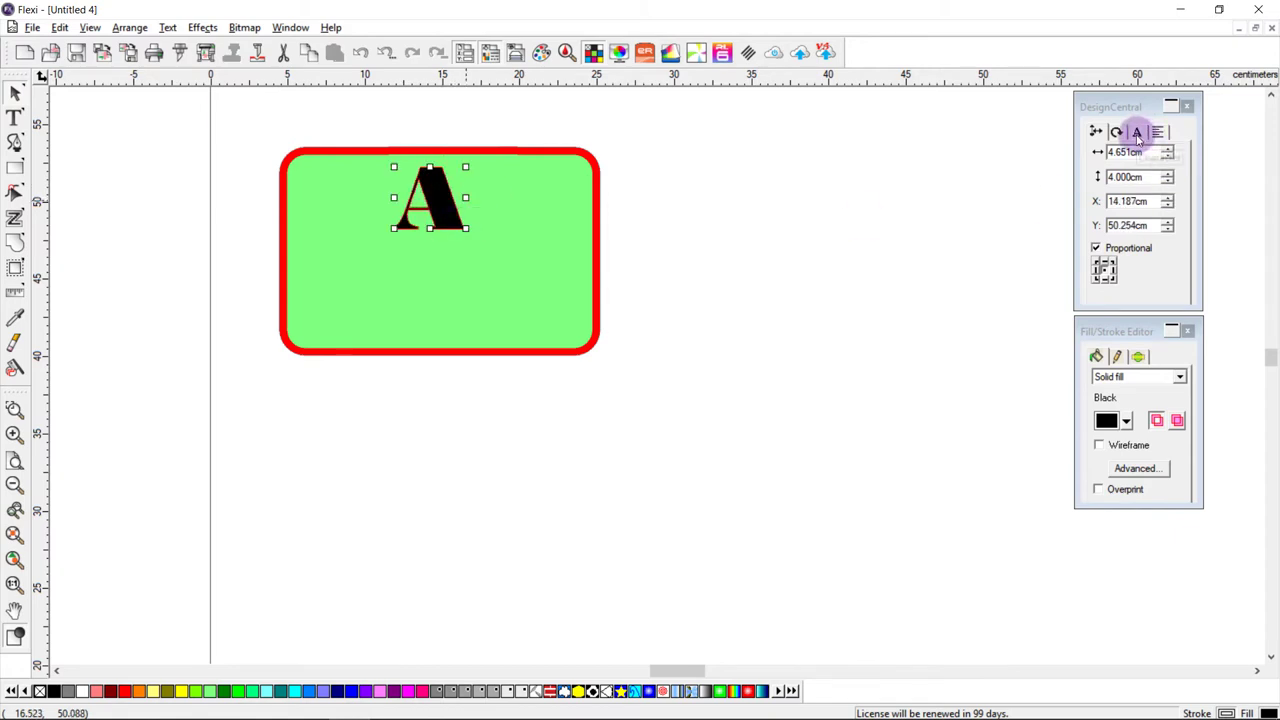
Step: Set the A in Broadway, fill it white, and centre-align it
{"action": "left_click", "coordinate": [1137, 134]}
{"action": "left_click", "coordinate": [1175, 153]}
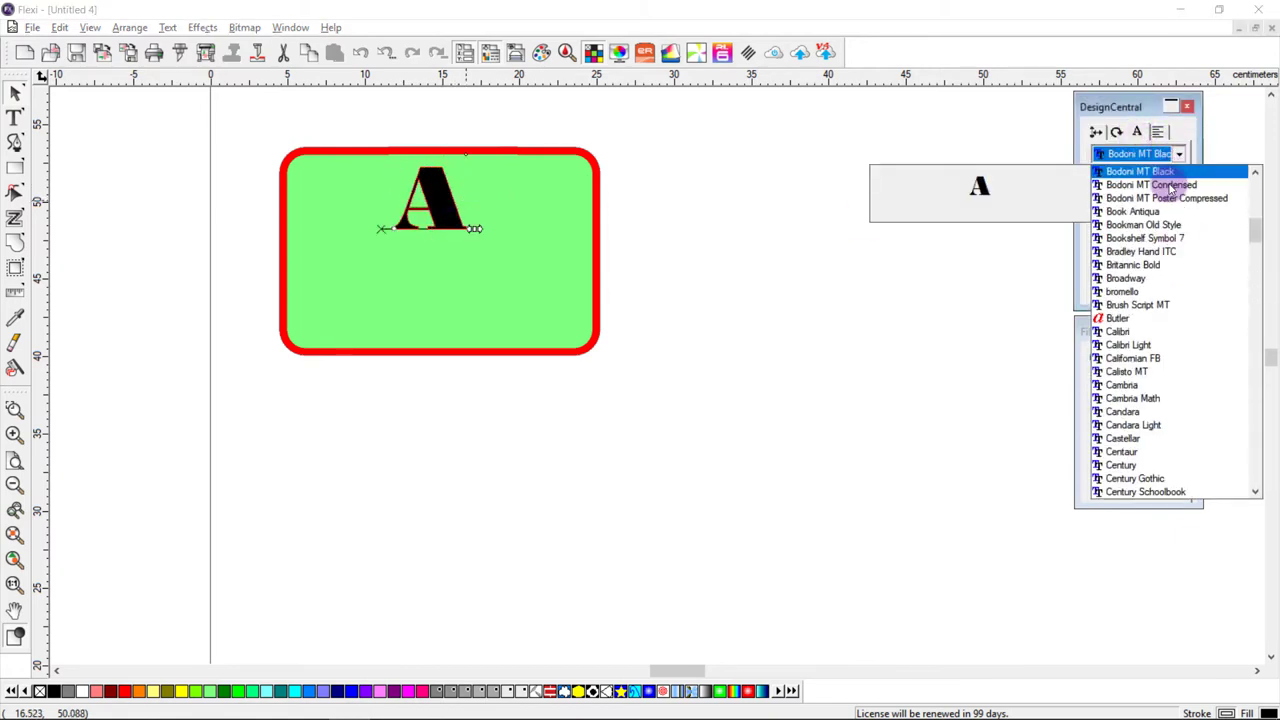
{"action": "left_click", "coordinate": [1132, 280]}
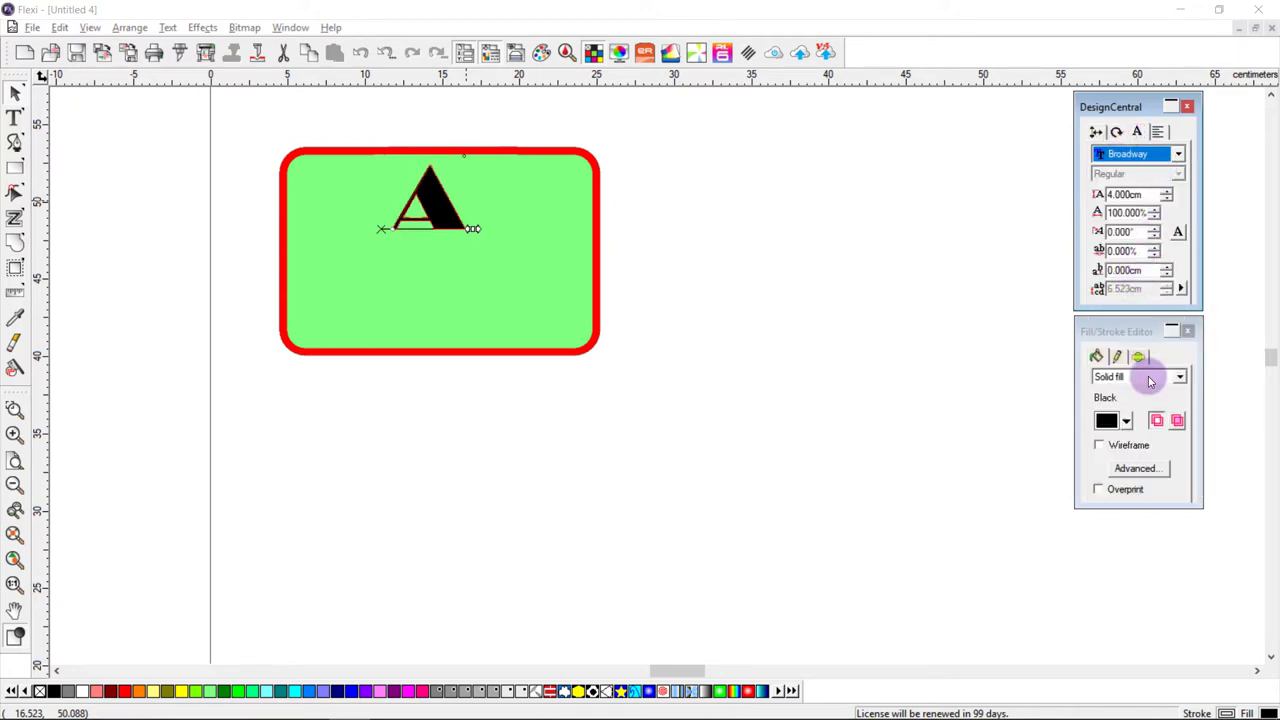
{"action": "left_click", "coordinate": [1126, 420]}
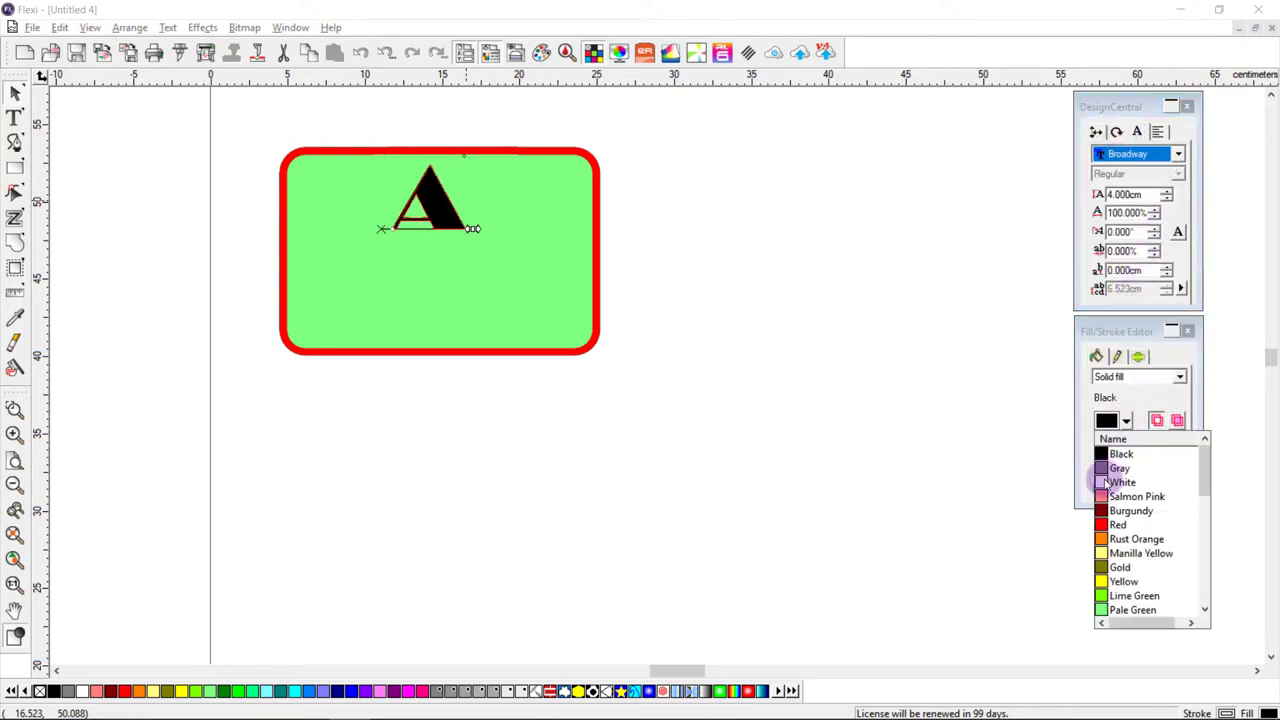
{"action": "left_click", "coordinate": [1118, 482]}
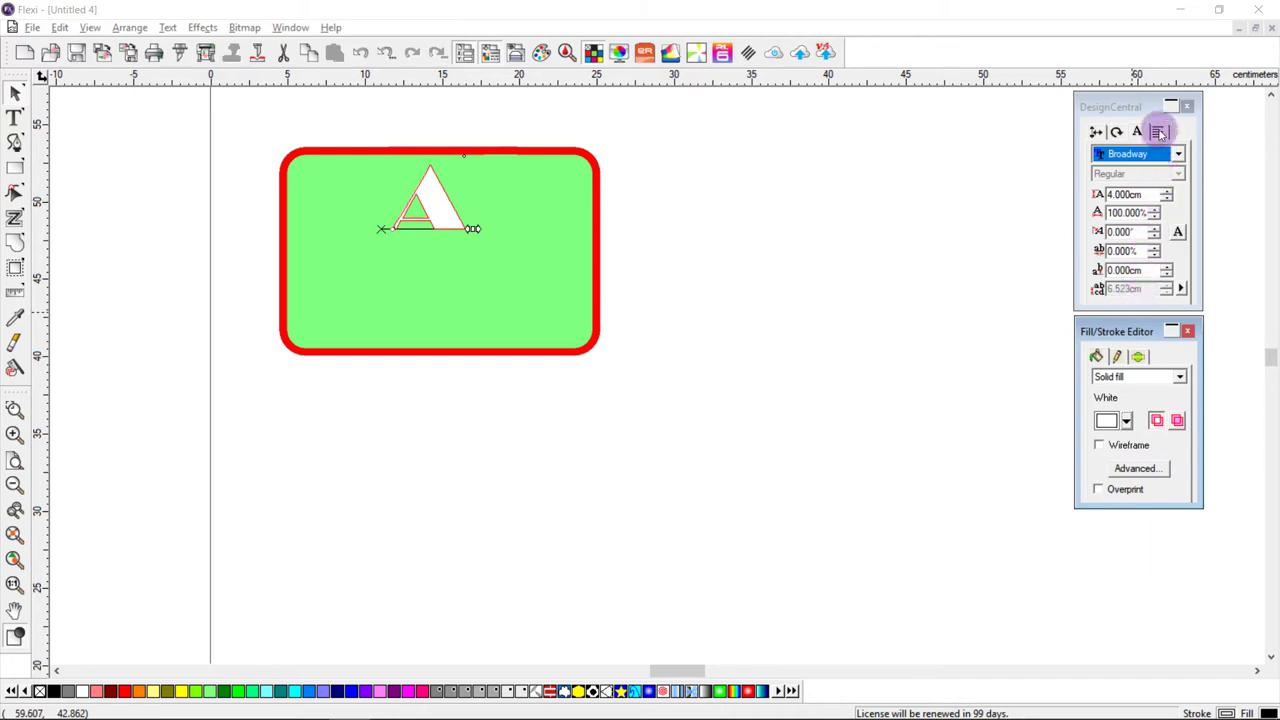
{"action": "left_click", "coordinate": [1158, 133]}
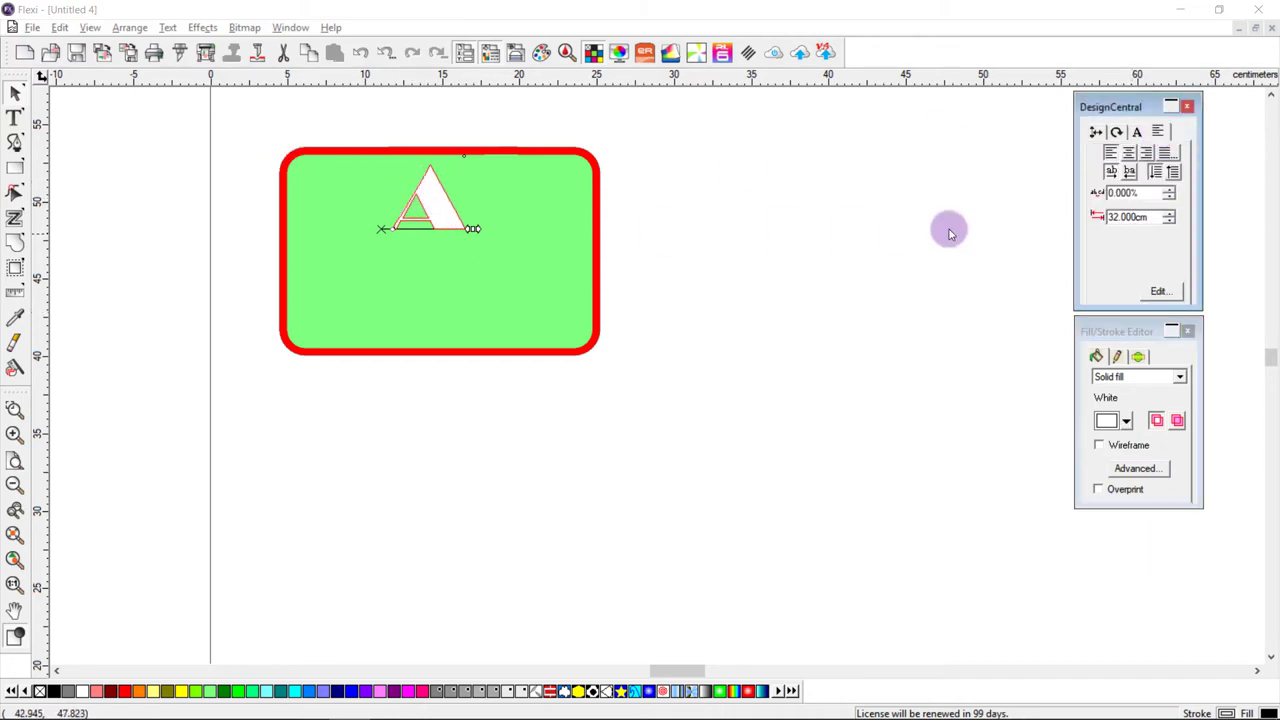
{"action": "left_click", "coordinate": [1130, 158]}
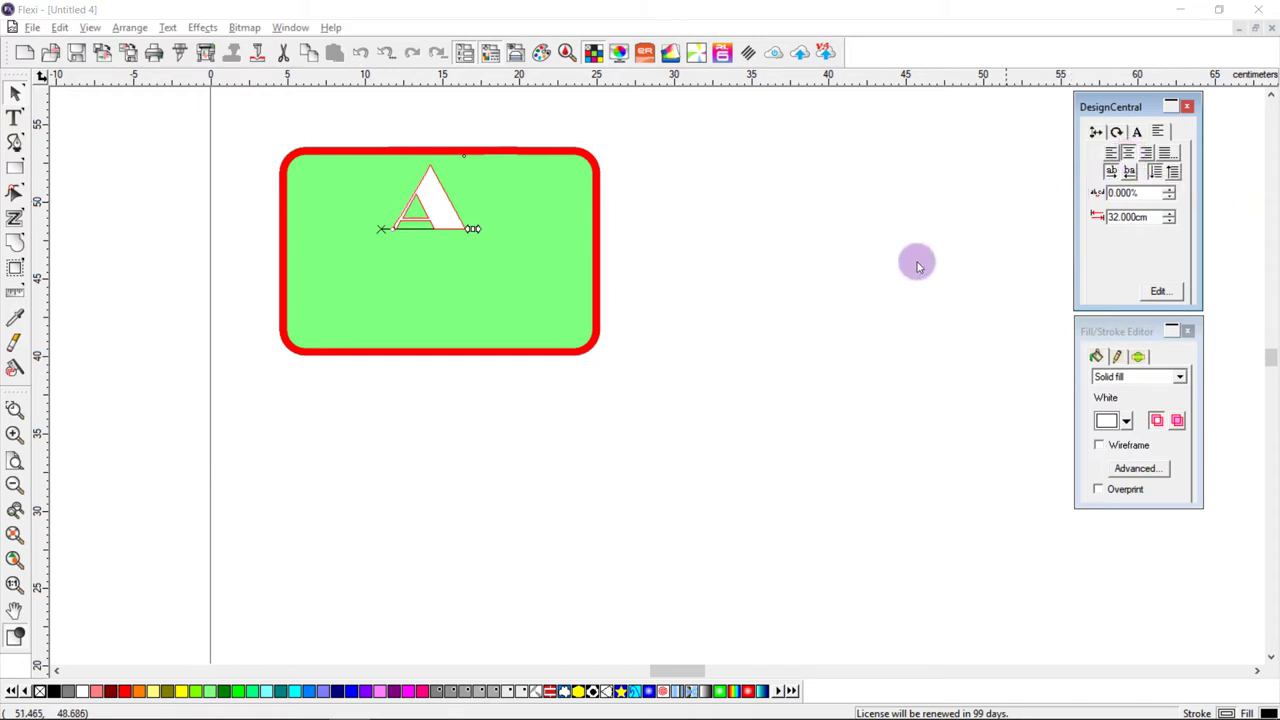
{"action": "left_click", "coordinate": [672, 370]}
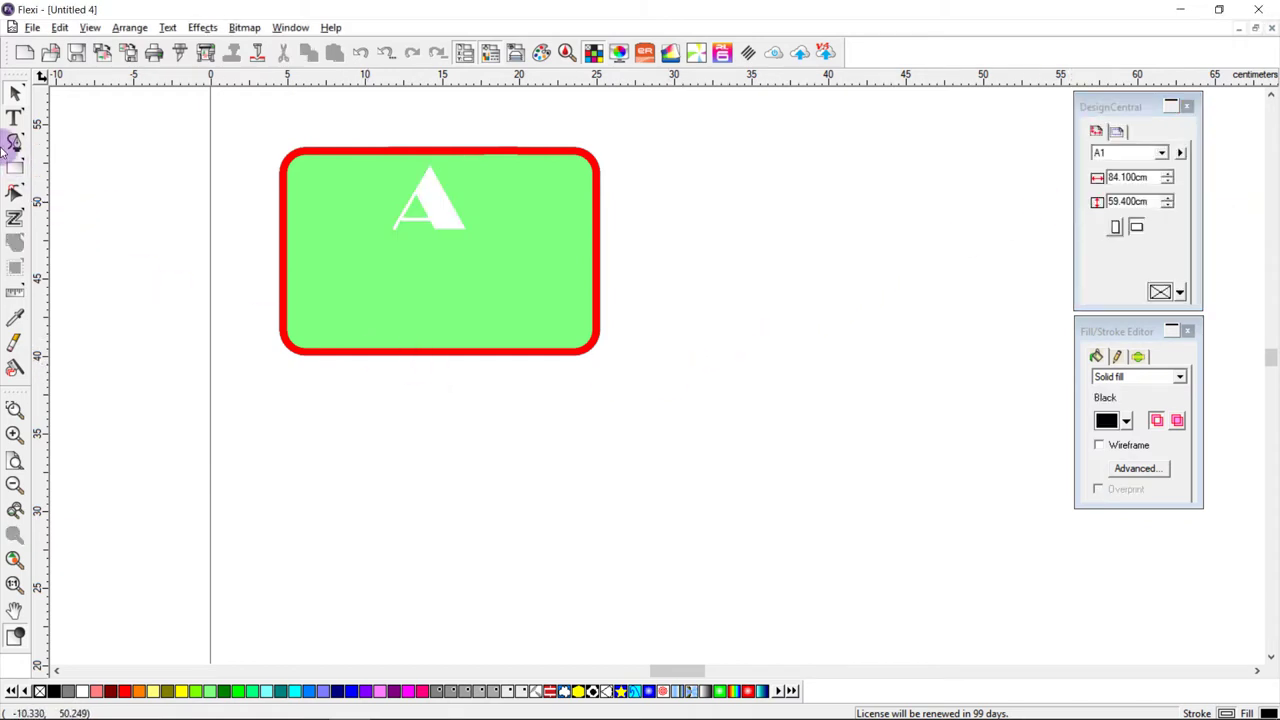
Step: Type 100 in the label and move it to the lower left
{"action": "left_click", "coordinate": [14, 118]}
{"action": "left_click", "coordinate": [312, 307]}
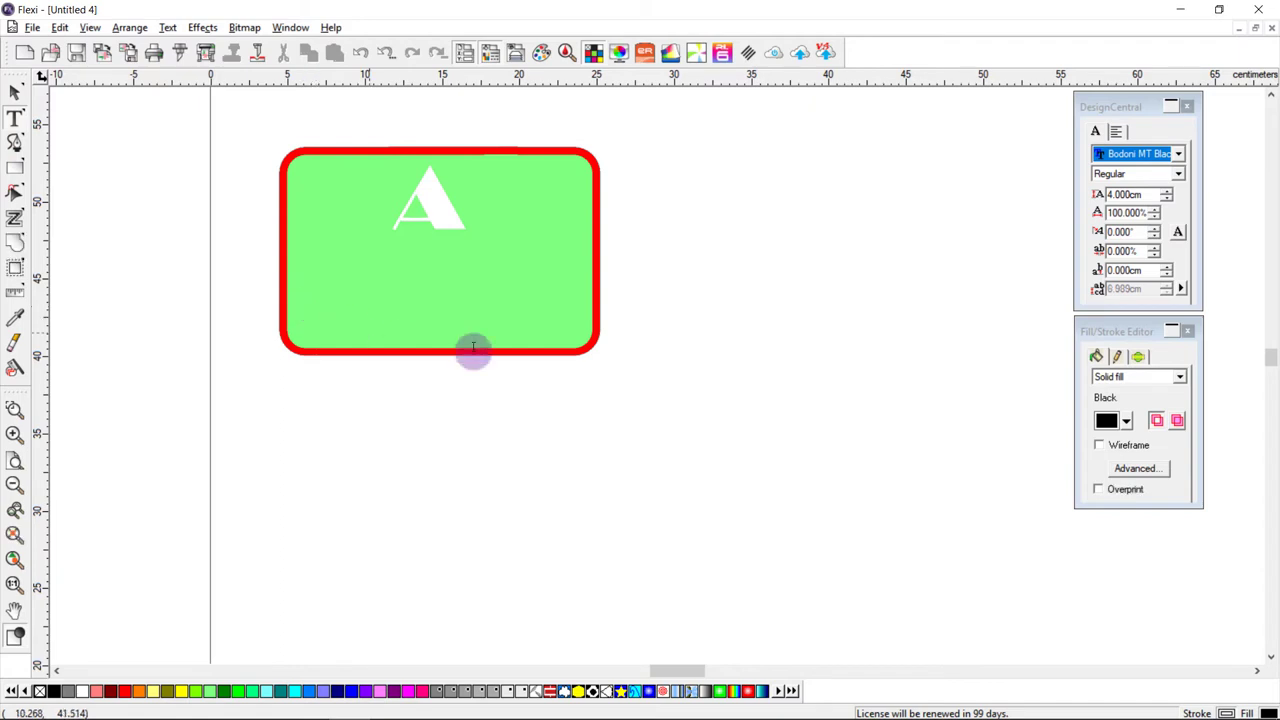
{"action": "type", "text": "100"}
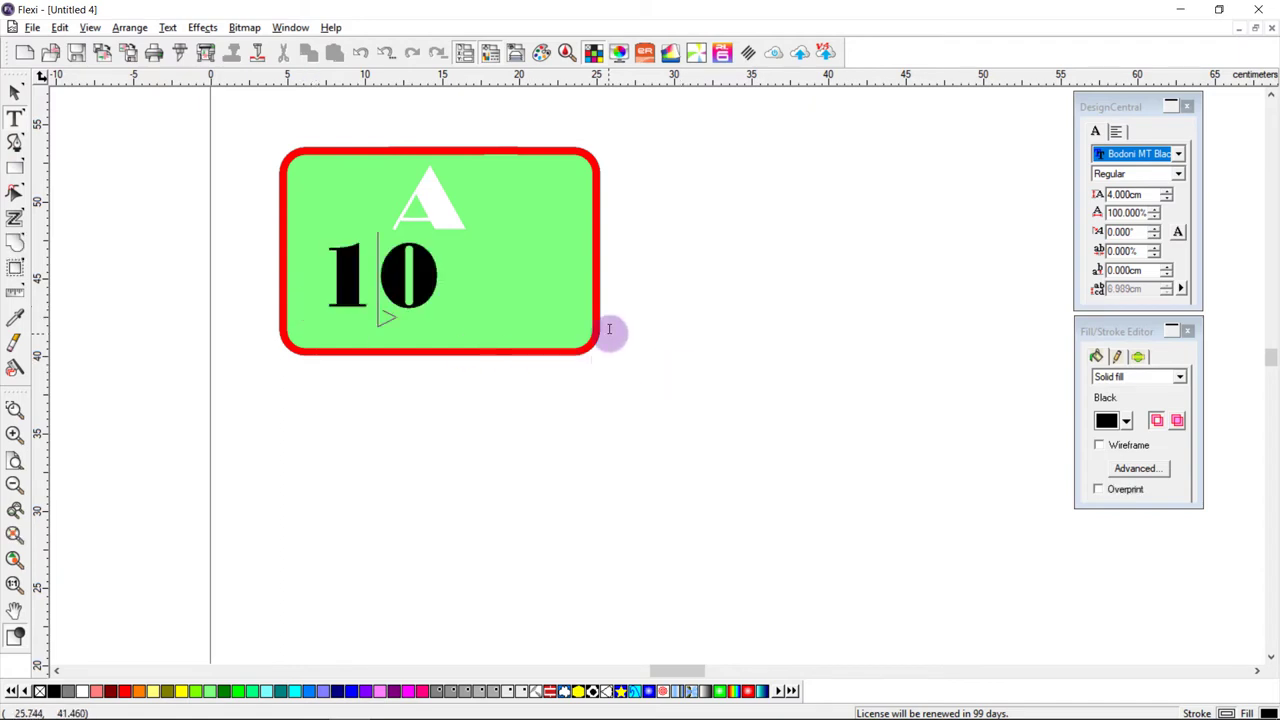
{"action": "left_click", "coordinate": [14, 92]}
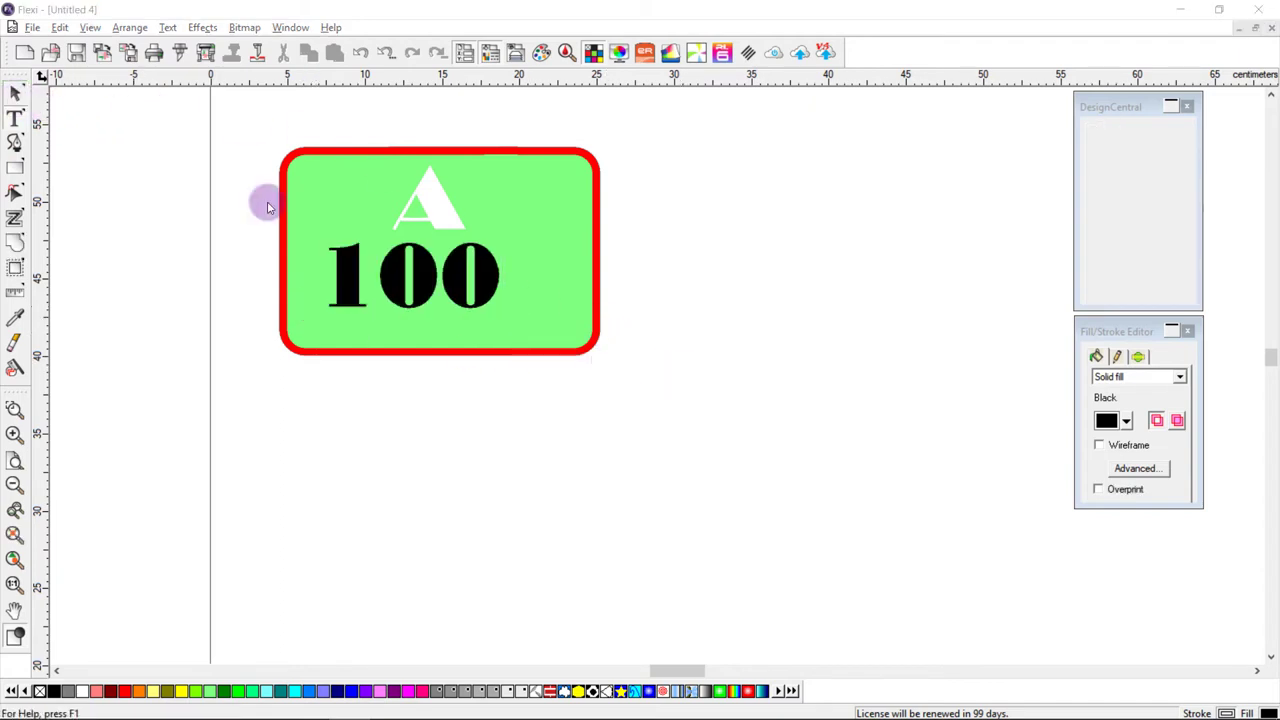
{"action": "left_click", "coordinate": [423, 277]}
{"action": "left_click_drag", "start_coordinate": [423, 277], "coordinate": [394, 308]}
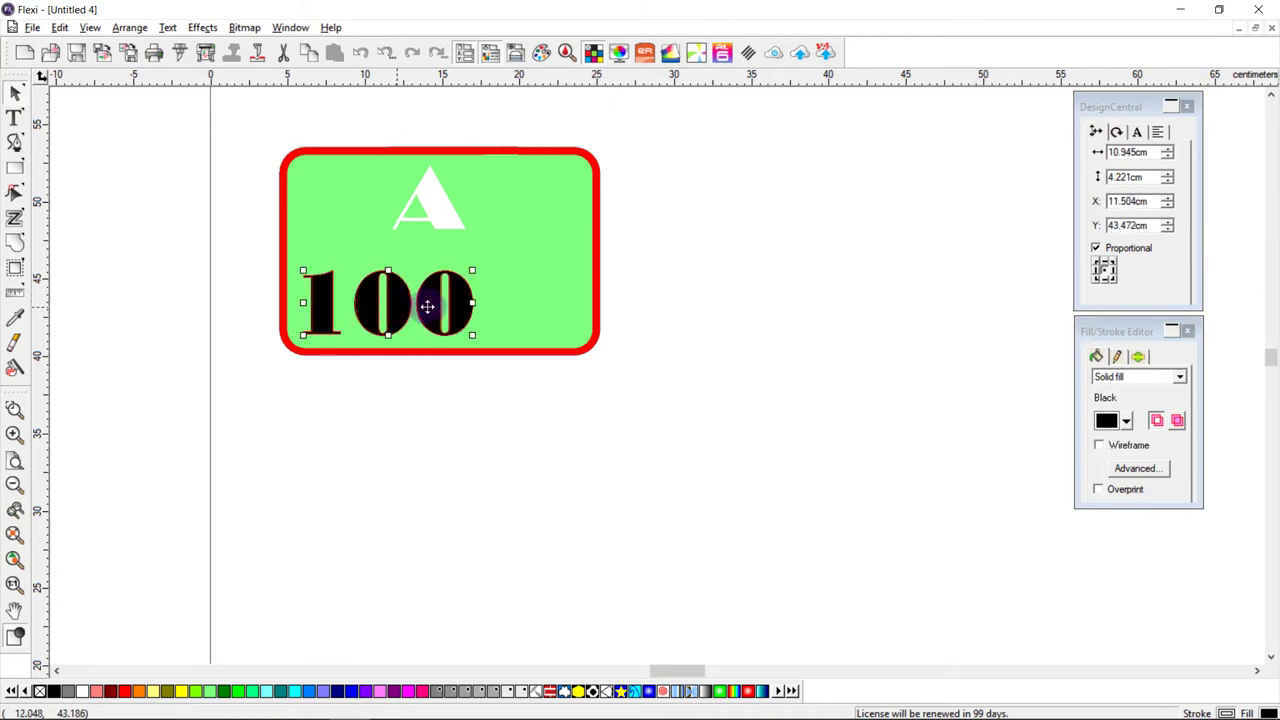
Step: Left-align the 100, fill it Sky Blue, and set it in Bodoni MT Poster
{"action": "left_click", "coordinate": [1157, 132]}
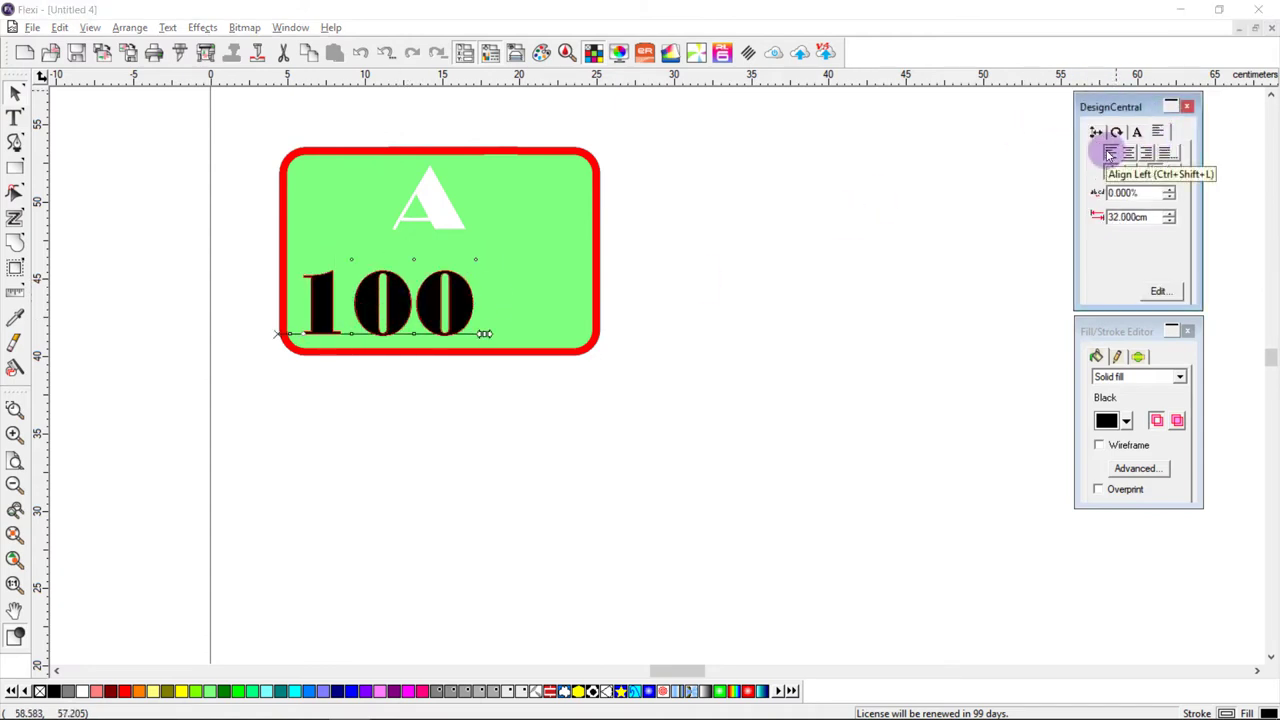
{"action": "left_click", "coordinate": [1110, 152]}
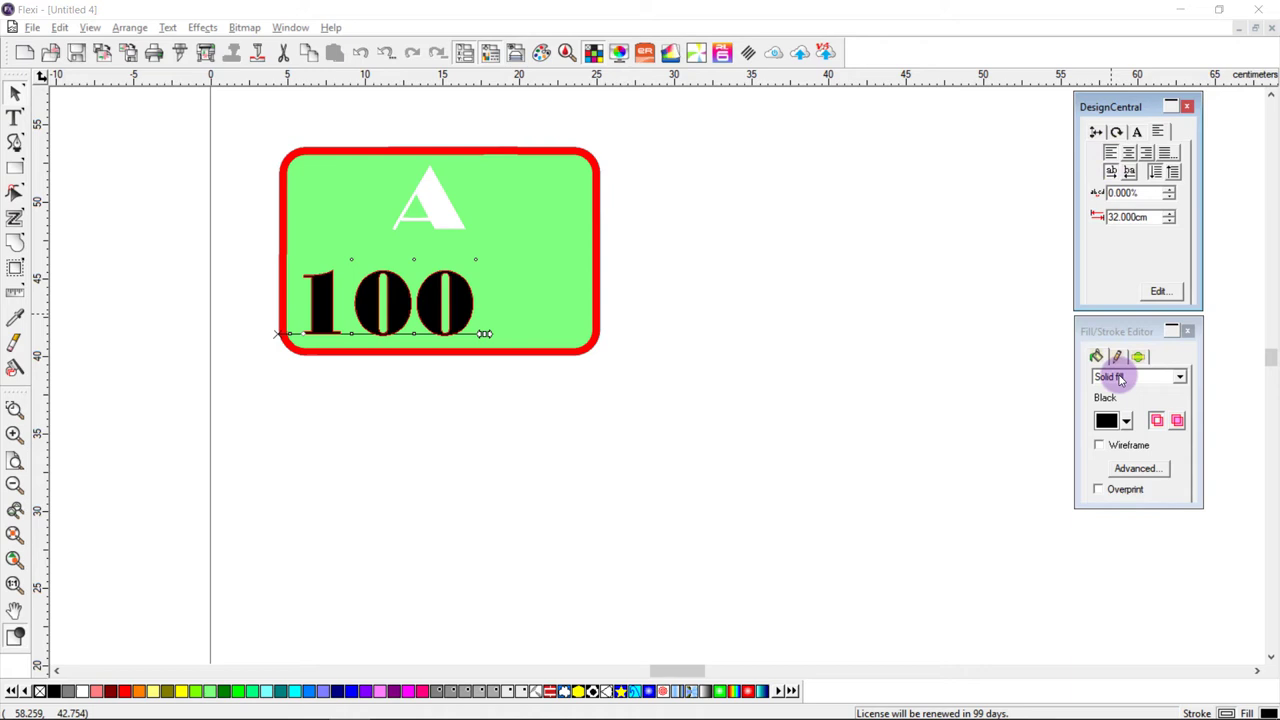
{"action": "left_click", "coordinate": [1126, 421]}
{"action": "scroll", "coordinate": [1113, 512], "scroll_direction": "down", "scroll_amount": 5}
{"action": "left_click", "coordinate": [1104, 497]}
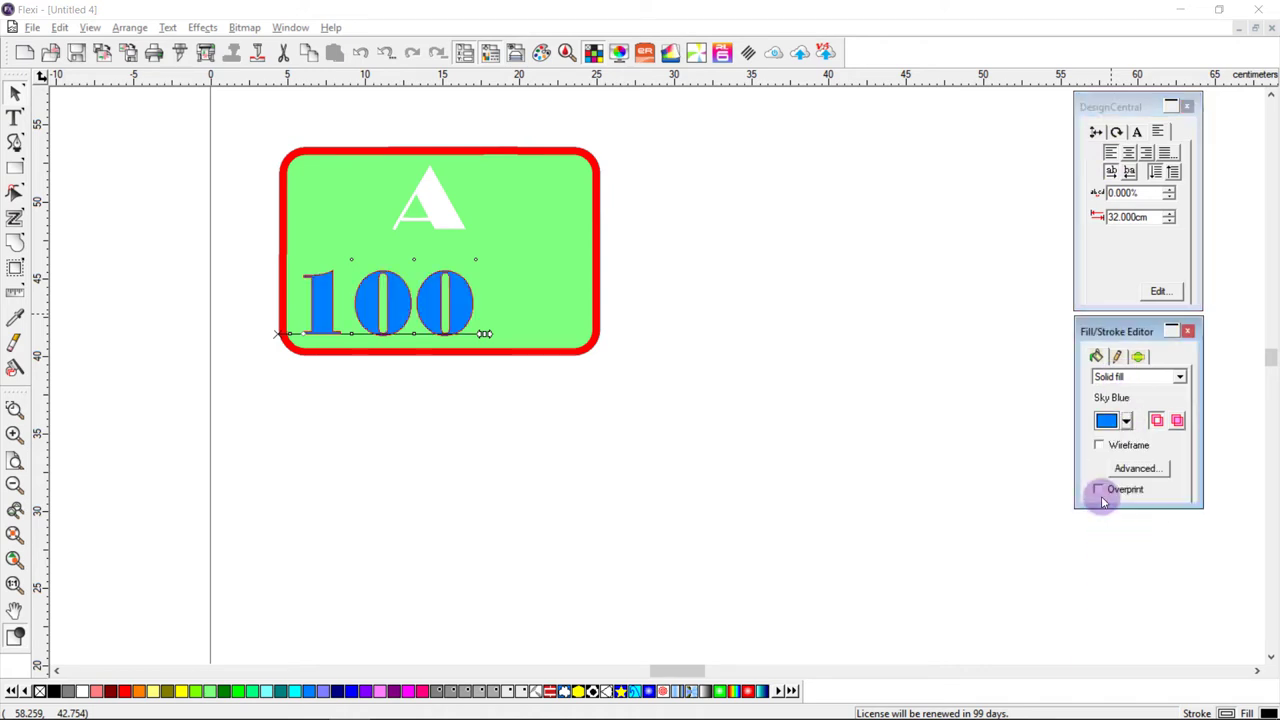
{"action": "left_click", "coordinate": [1137, 131]}
{"action": "left_click", "coordinate": [1177, 155]}
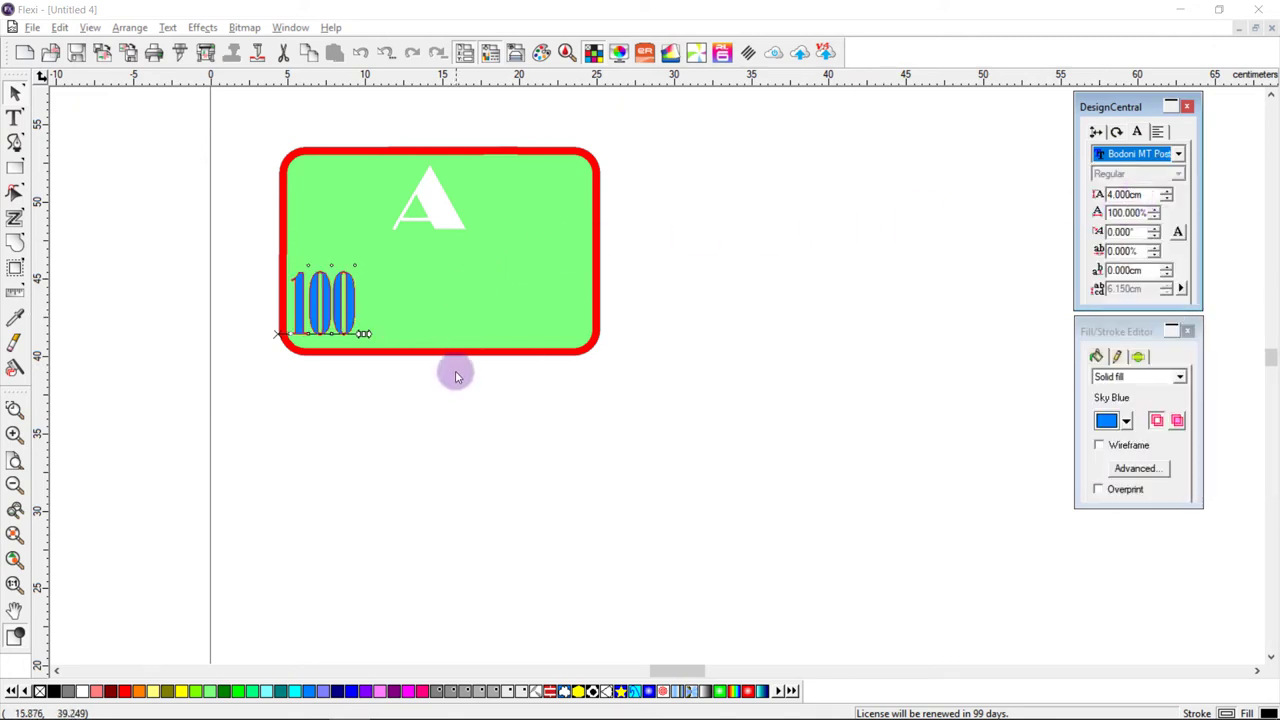
{"action": "left_click", "coordinate": [385, 392]}
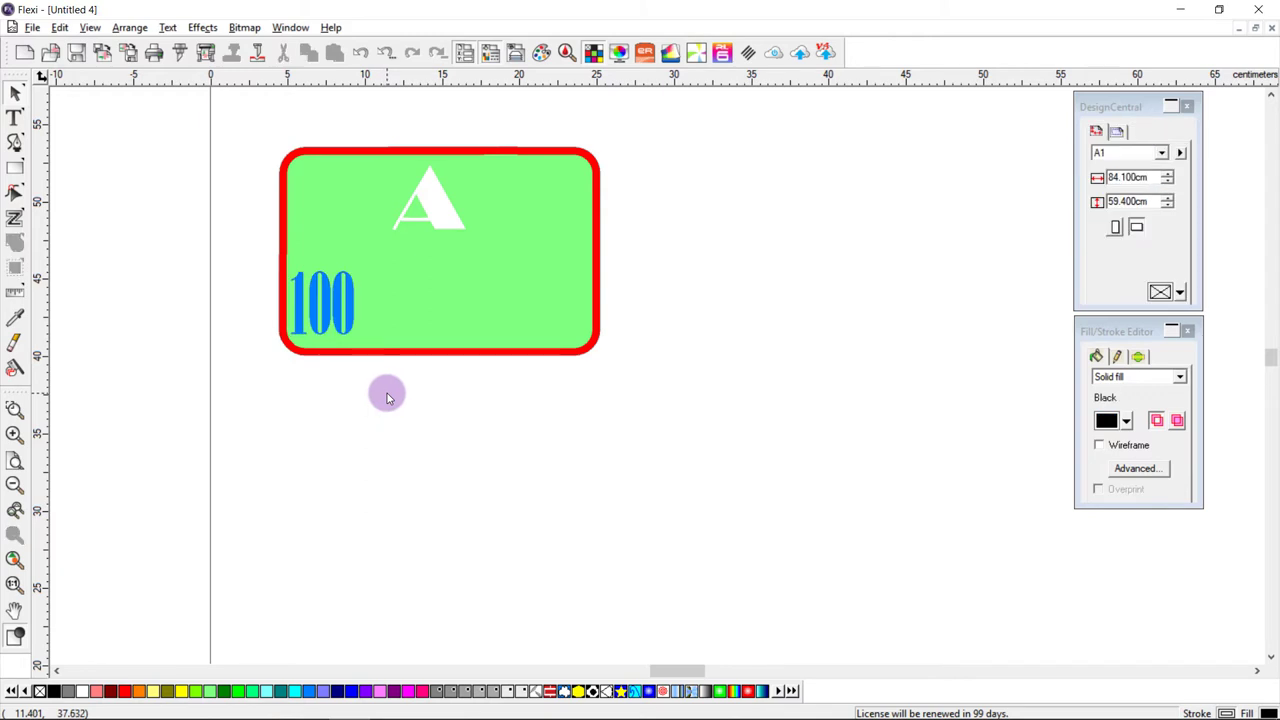
{"action": "scroll", "coordinate": [310, 315], "scroll_direction": "down", "scroll_amount": 1}
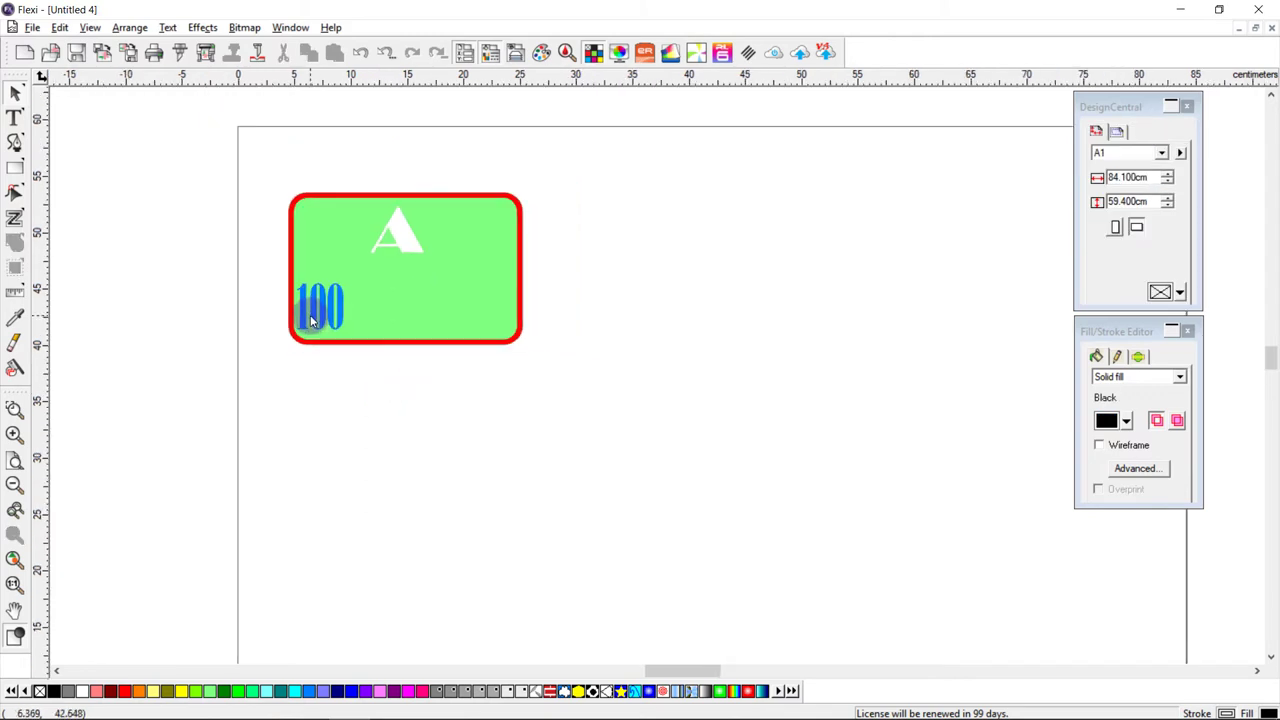
Step: Auto-serialize the whole label as 20 copies in 5 columns, marking A and 100 for replacement
{"action": "left_click_drag", "start_coordinate": [243, 157], "coordinate": [626, 466]}
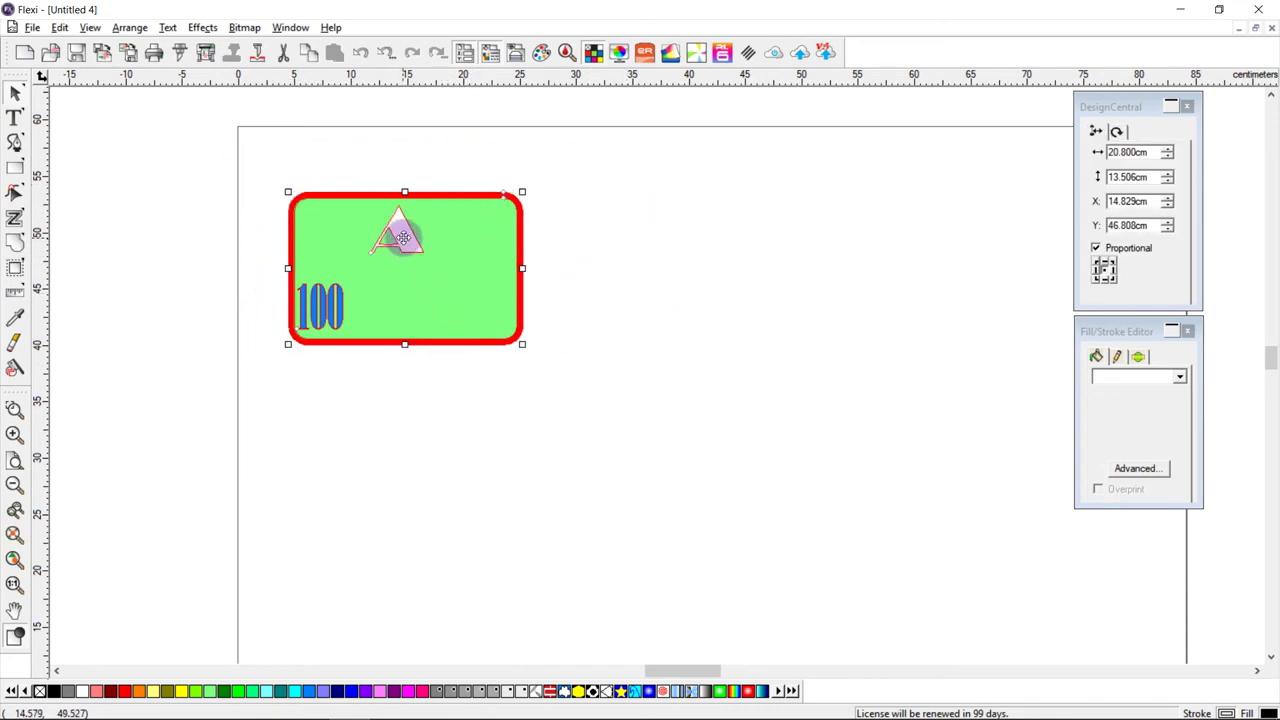
{"action": "left_click", "coordinate": [133, 30]}
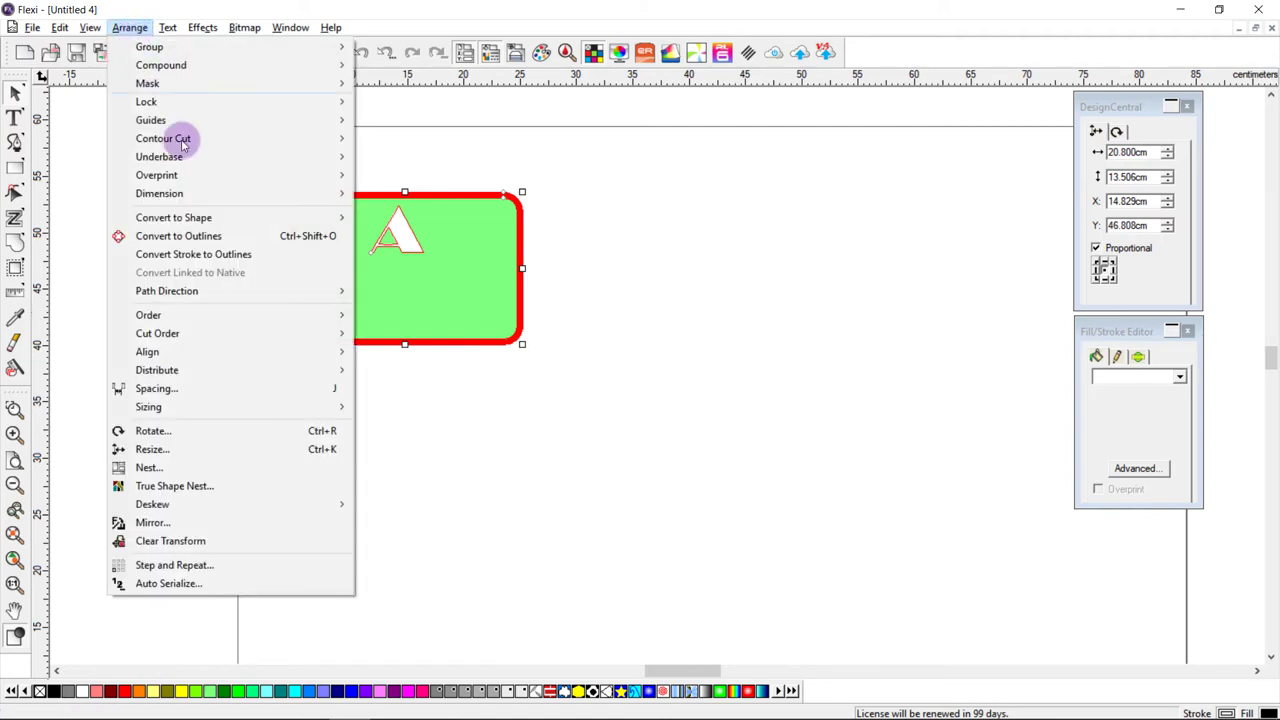
{"action": "left_click", "coordinate": [200, 583]}
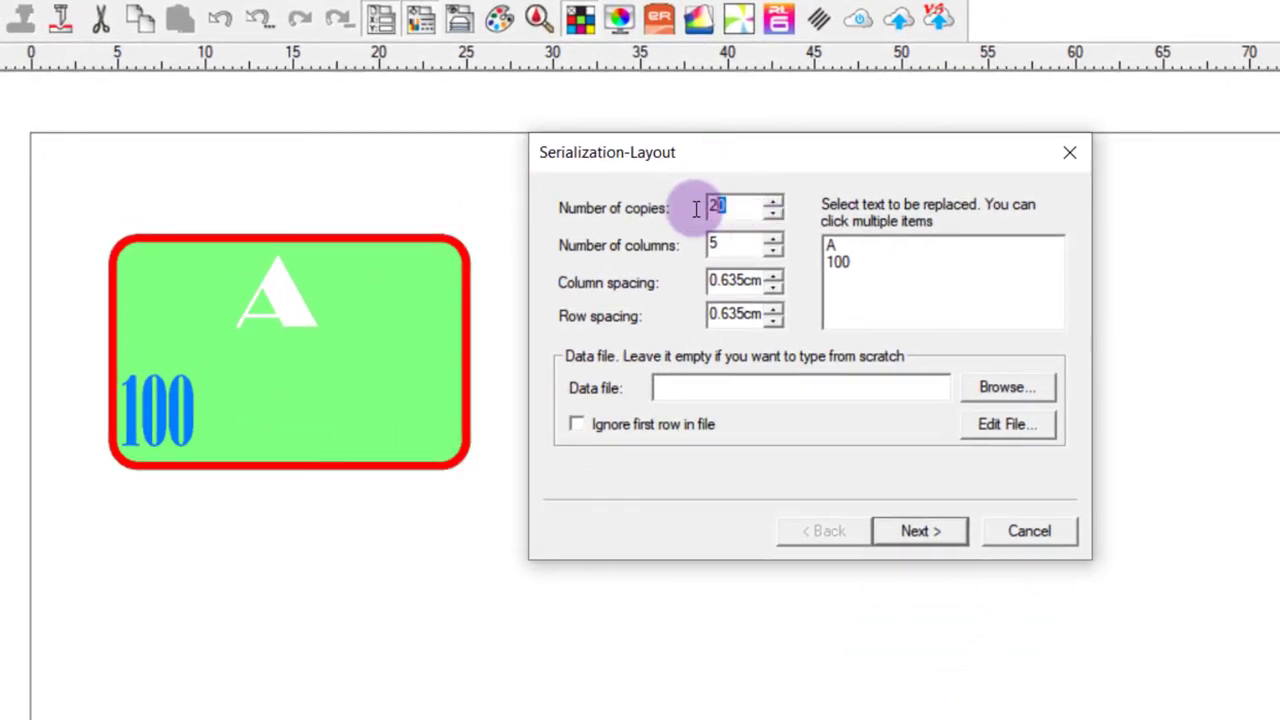
{"action": "double_click", "coordinate": [749, 207]}
{"action": "type", "text": "20"}
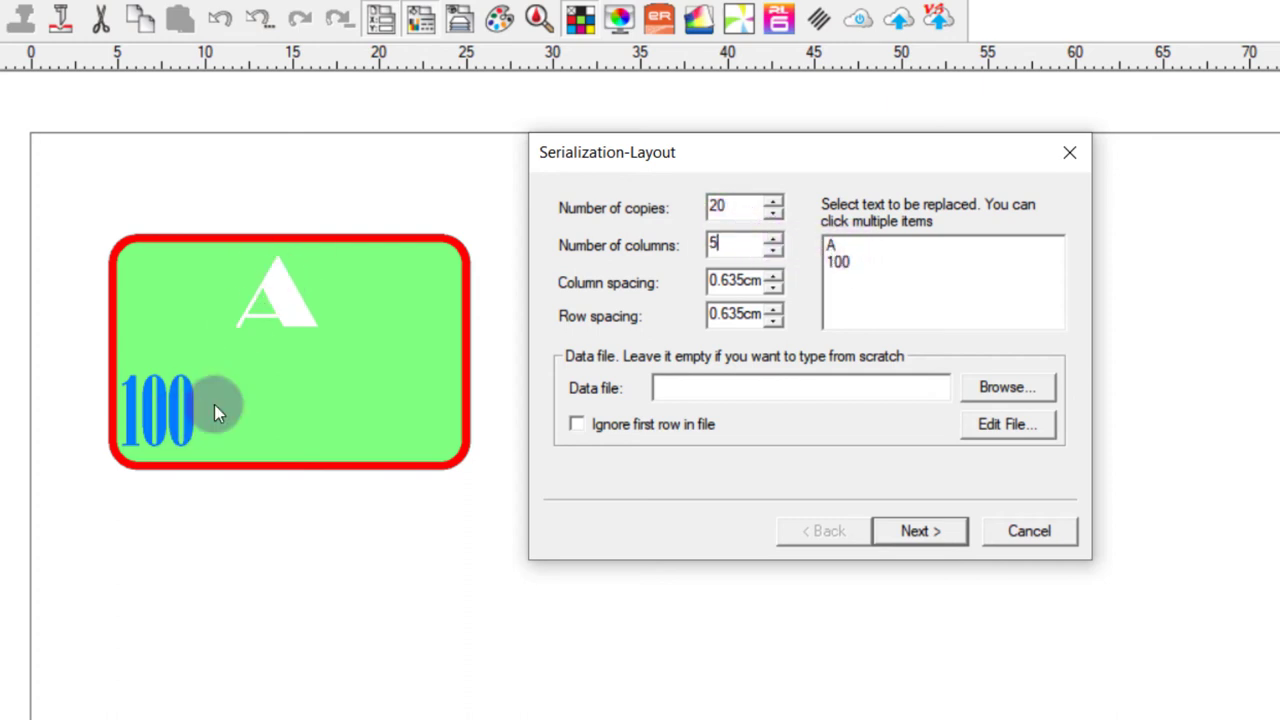
{"action": "left_click", "coordinate": [828, 244]}
{"action": "left_click", "coordinate": [837, 262]}
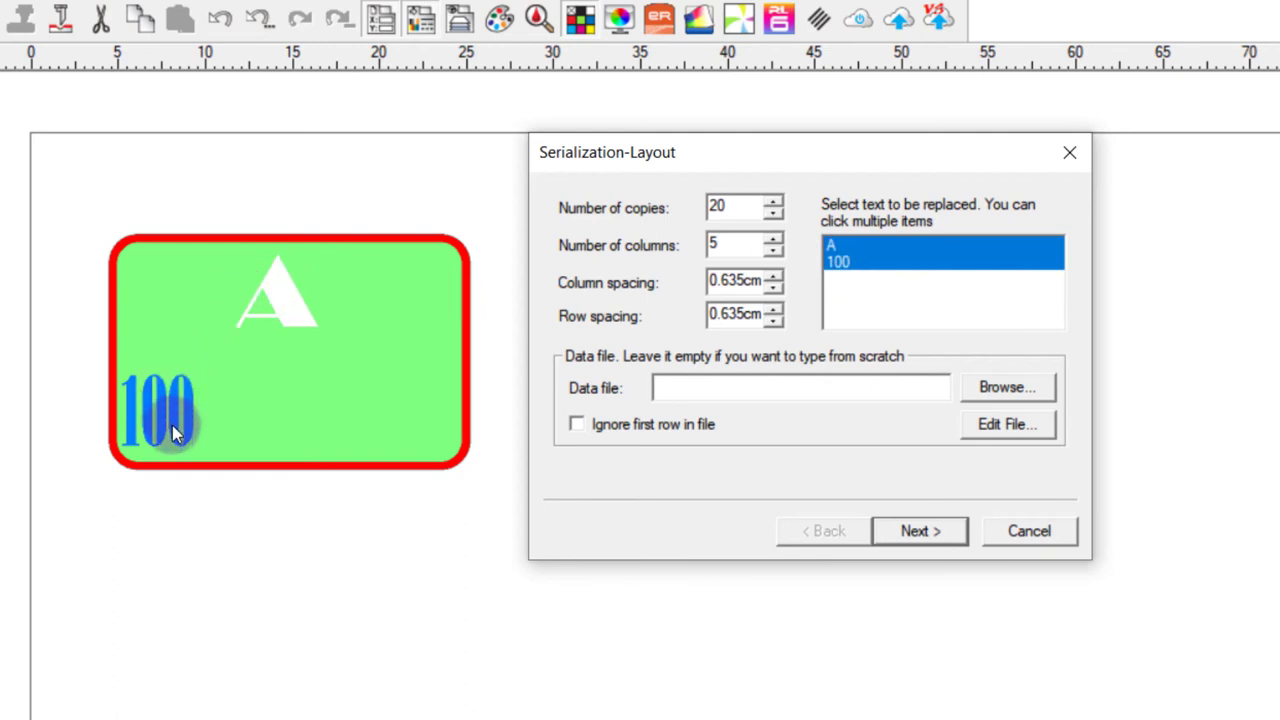
Step: Auto-fill the letter column with a Character sequence starting at A, increment 1
{"action": "left_click", "coordinate": [913, 533]}
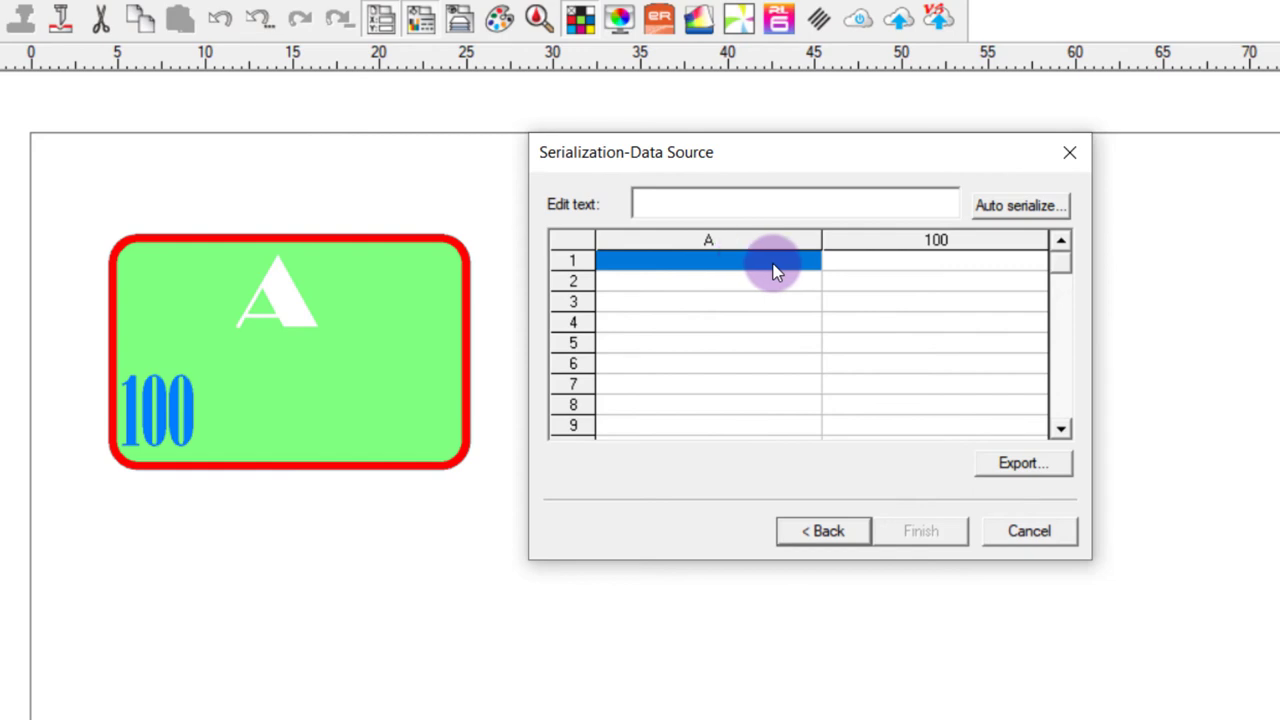
{"action": "left_click", "coordinate": [939, 265]}
{"action": "left_click", "coordinate": [752, 268]}
{"action": "left_click", "coordinate": [1018, 210]}
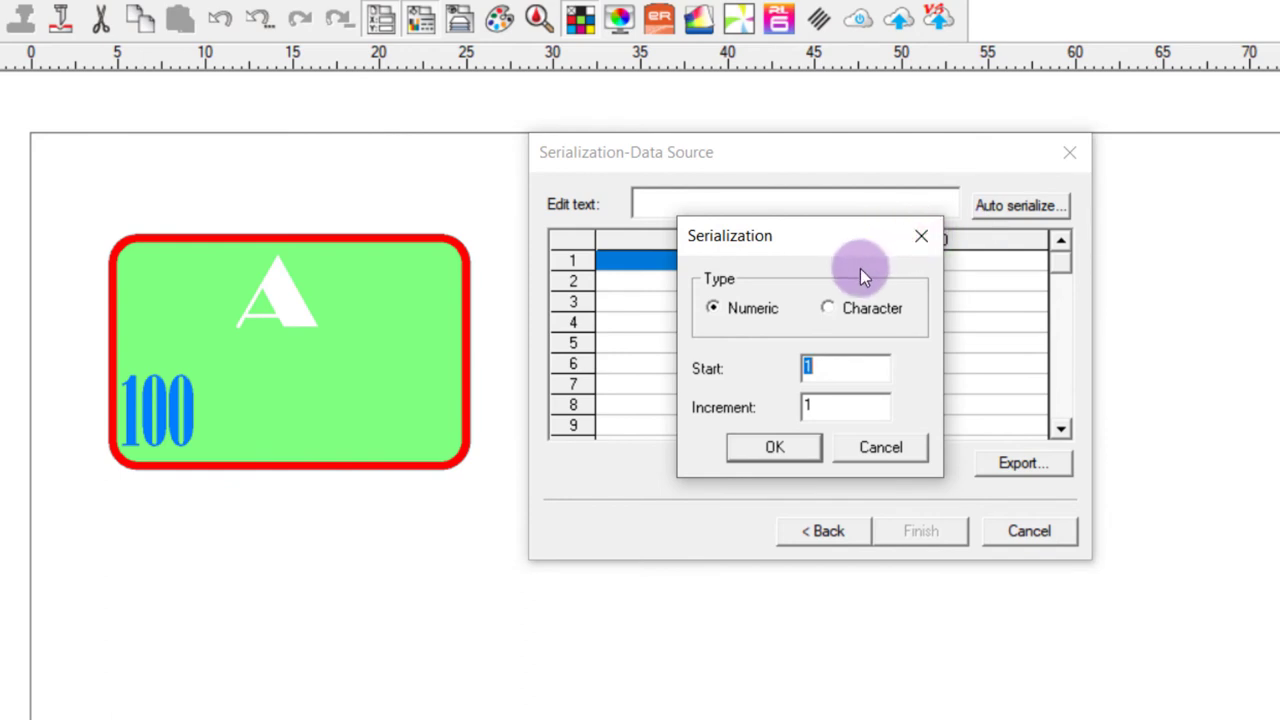
{"action": "left_click", "coordinate": [830, 366]}
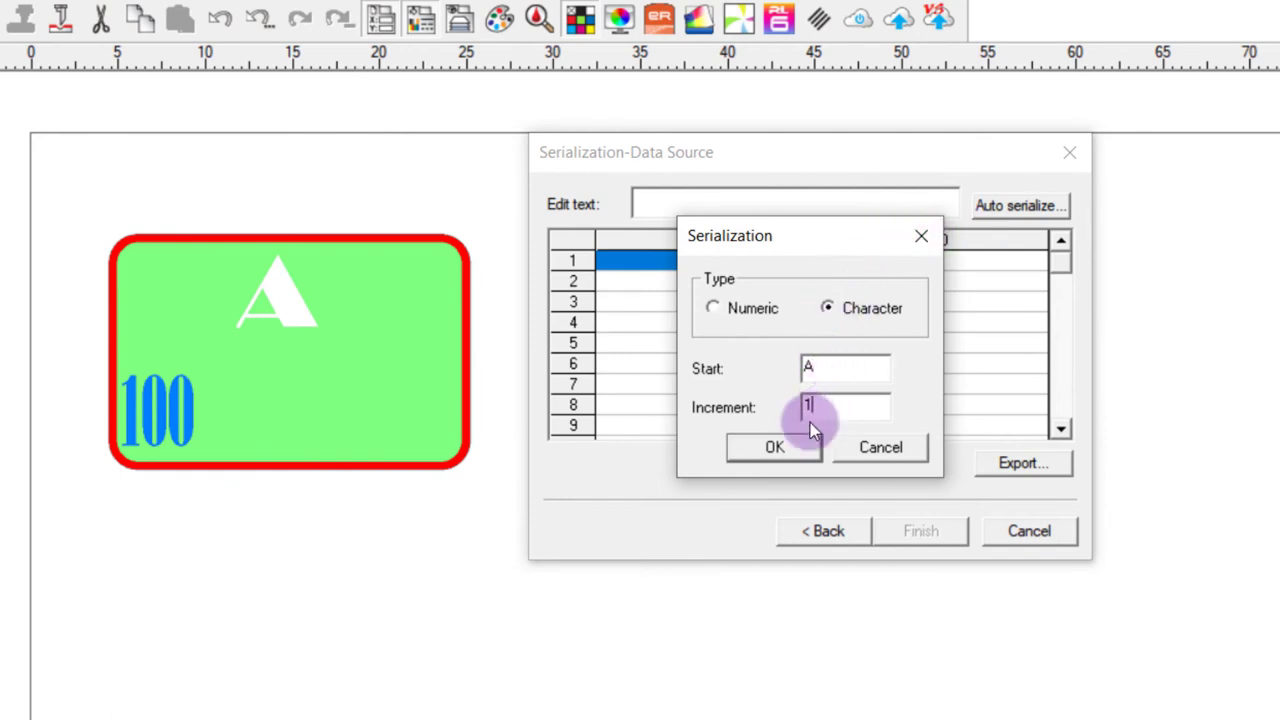
{"action": "left_click", "coordinate": [774, 448]}
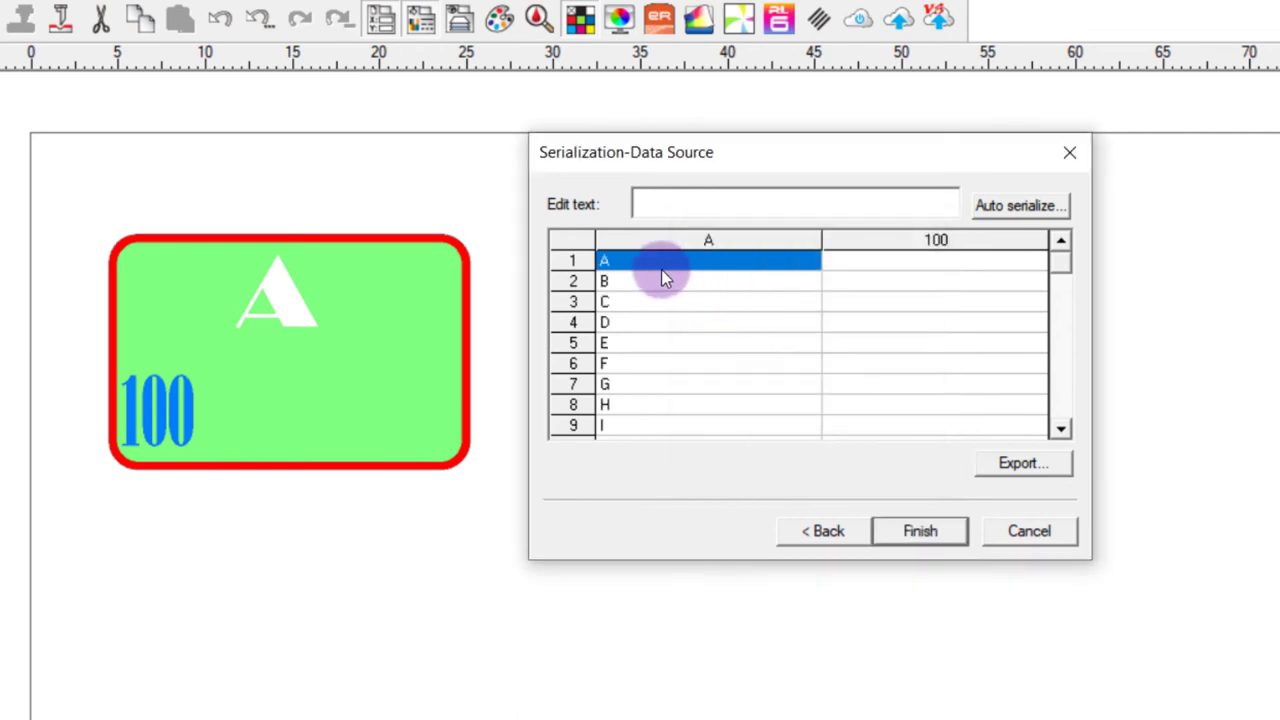
Step: Scroll through the data grid to confirm the letters end at T in row 20
{"action": "left_click_drag", "start_coordinate": [1063, 256], "coordinate": [1065, 294]}
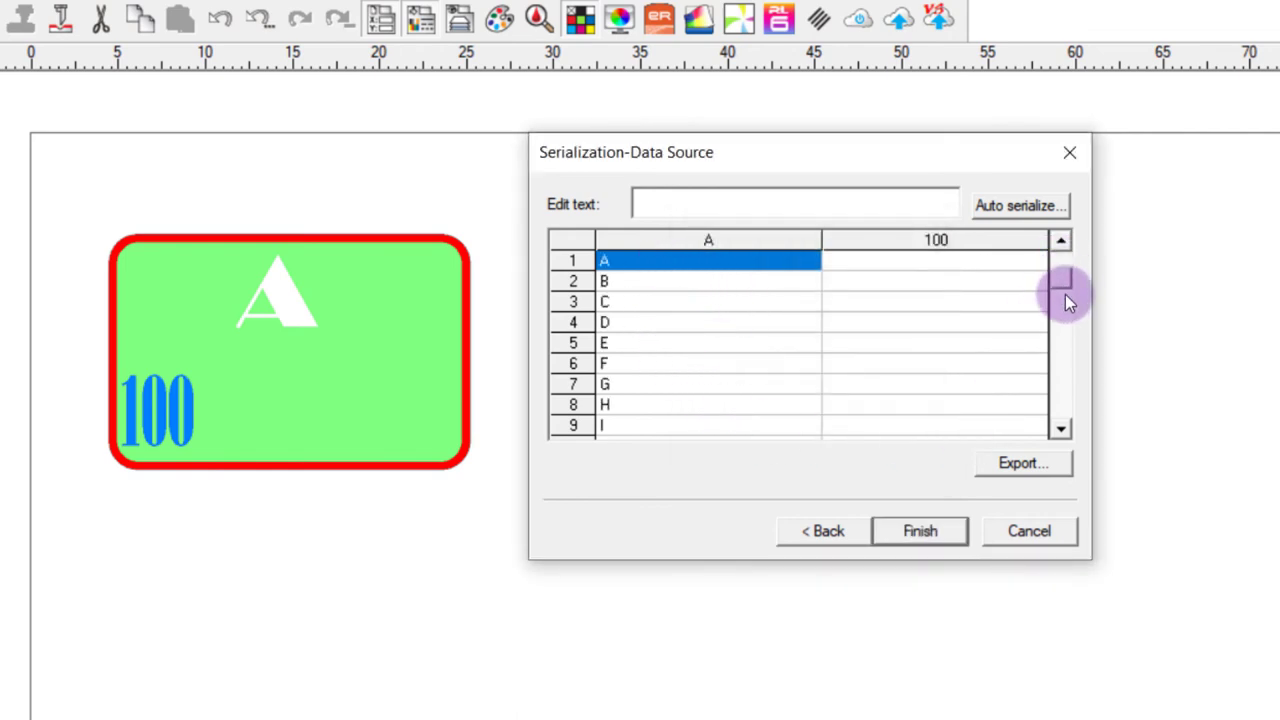
{"action": "left_click_drag", "start_coordinate": [1058, 420], "coordinate": [682, 378]}
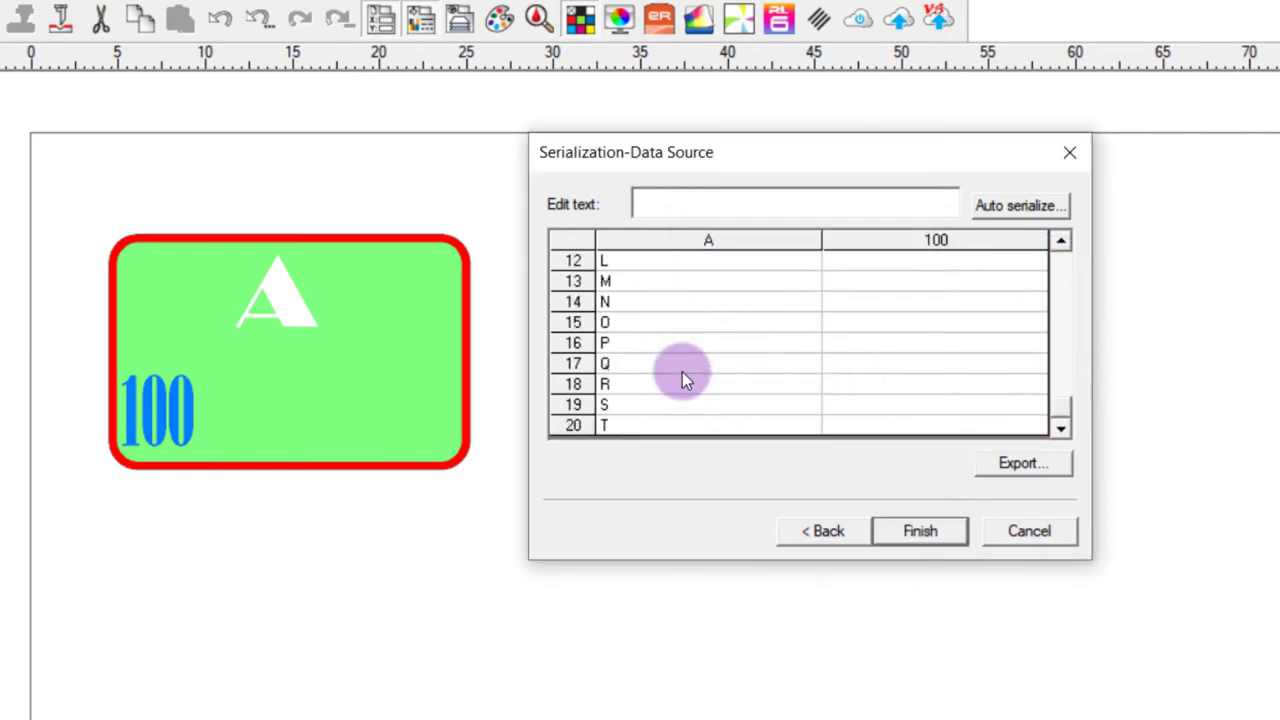
{"action": "left_click", "coordinate": [643, 425]}
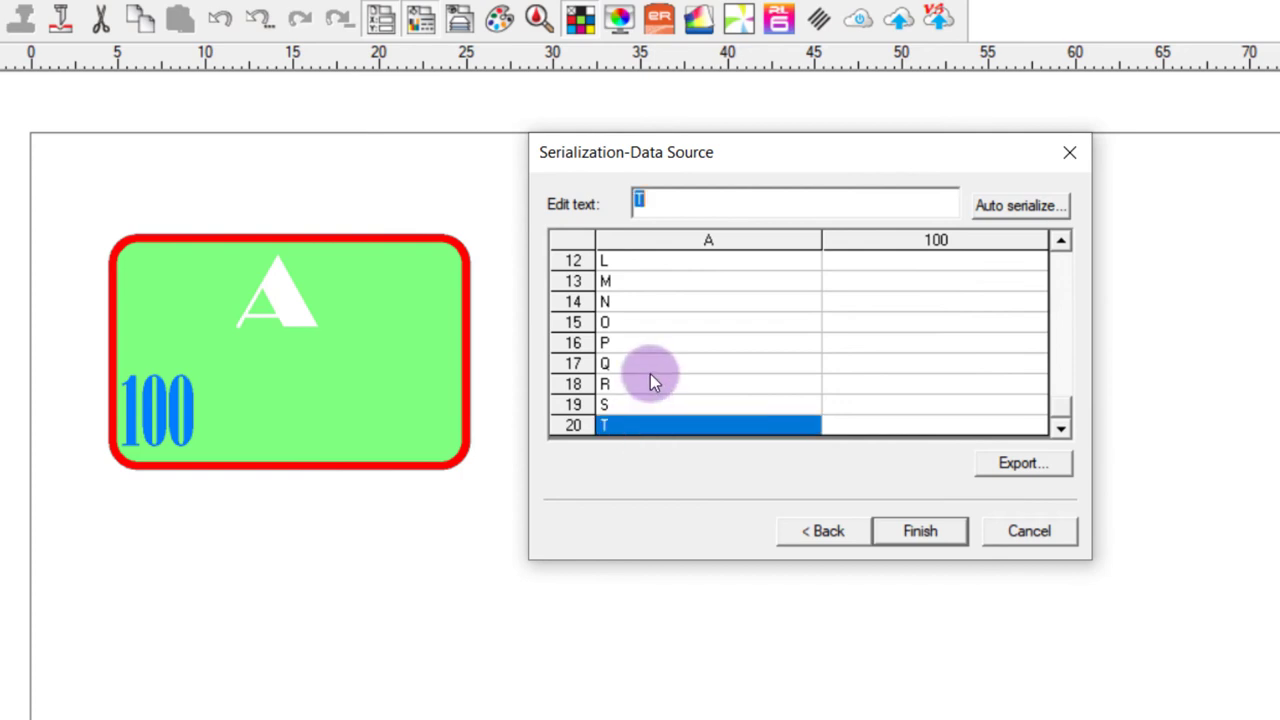
{"action": "left_click", "coordinate": [1061, 242]}
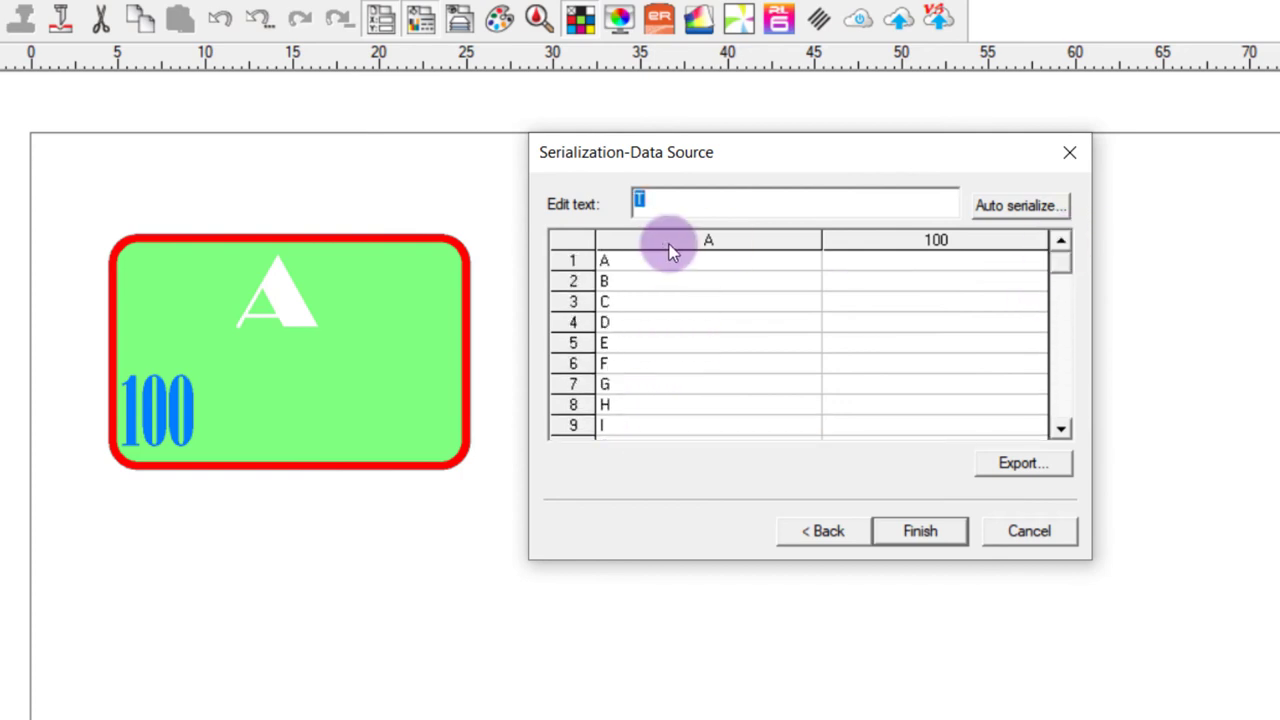
{"action": "left_click", "coordinate": [1065, 356]}
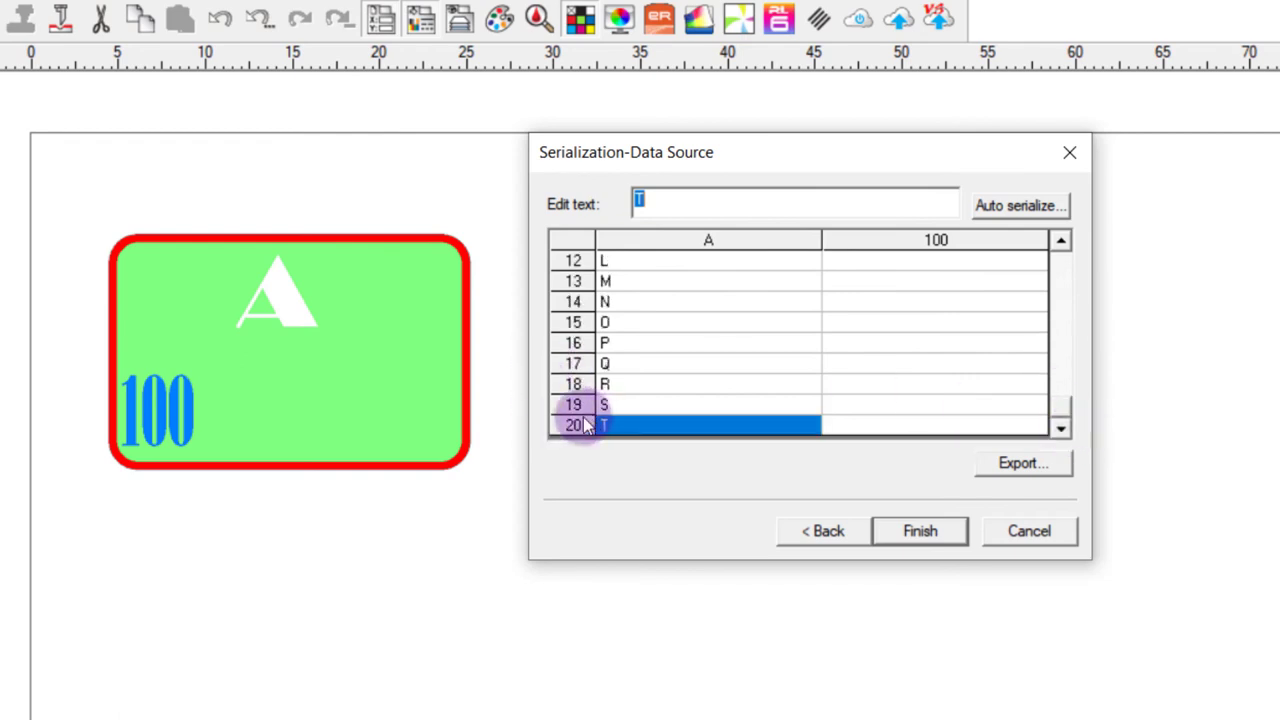
{"action": "left_click", "coordinate": [1059, 280]}
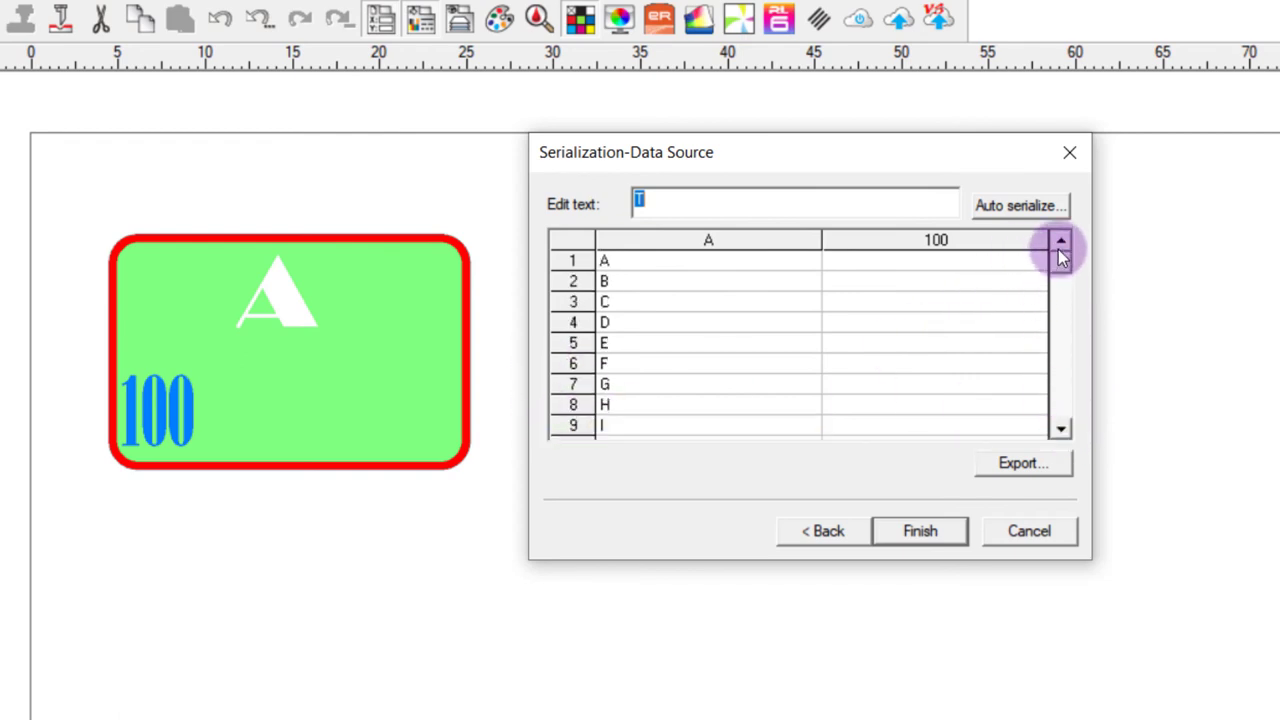
Step: Auto-serialize the number column as Numeric, starting at 100 with increment 2
{"action": "left_click", "coordinate": [948, 264]}
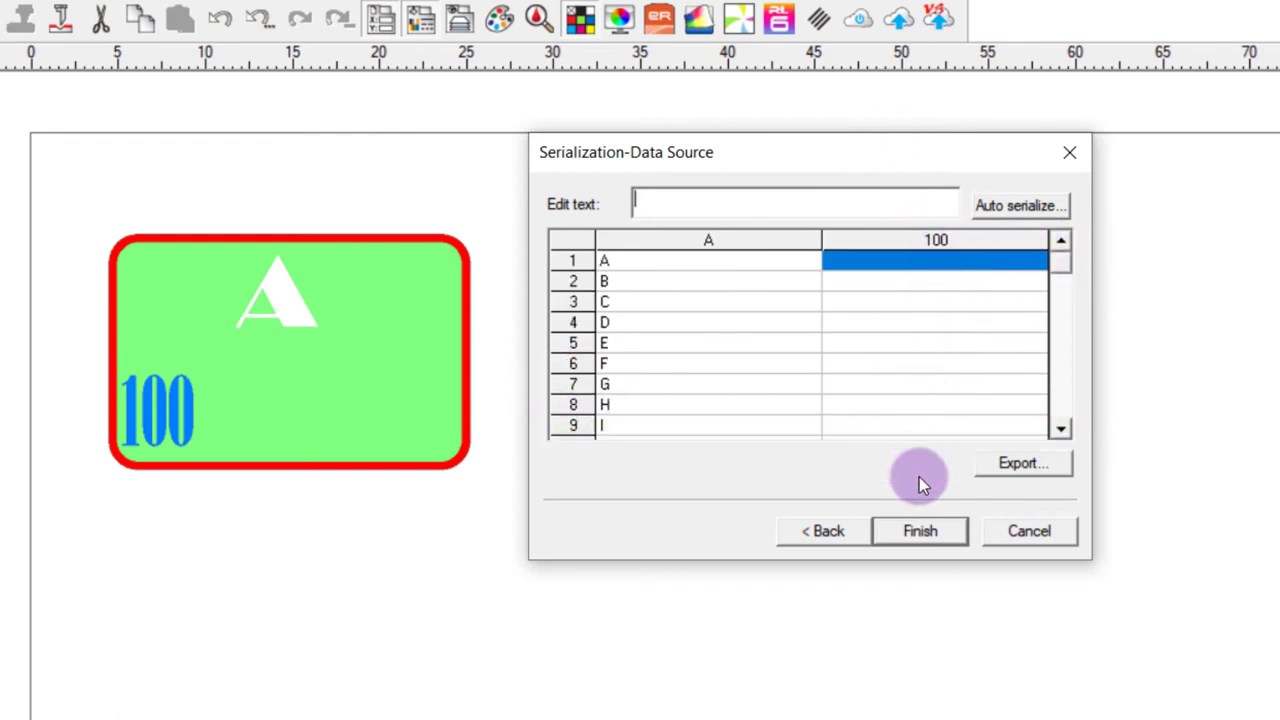
{"action": "left_click", "coordinate": [1002, 206]}
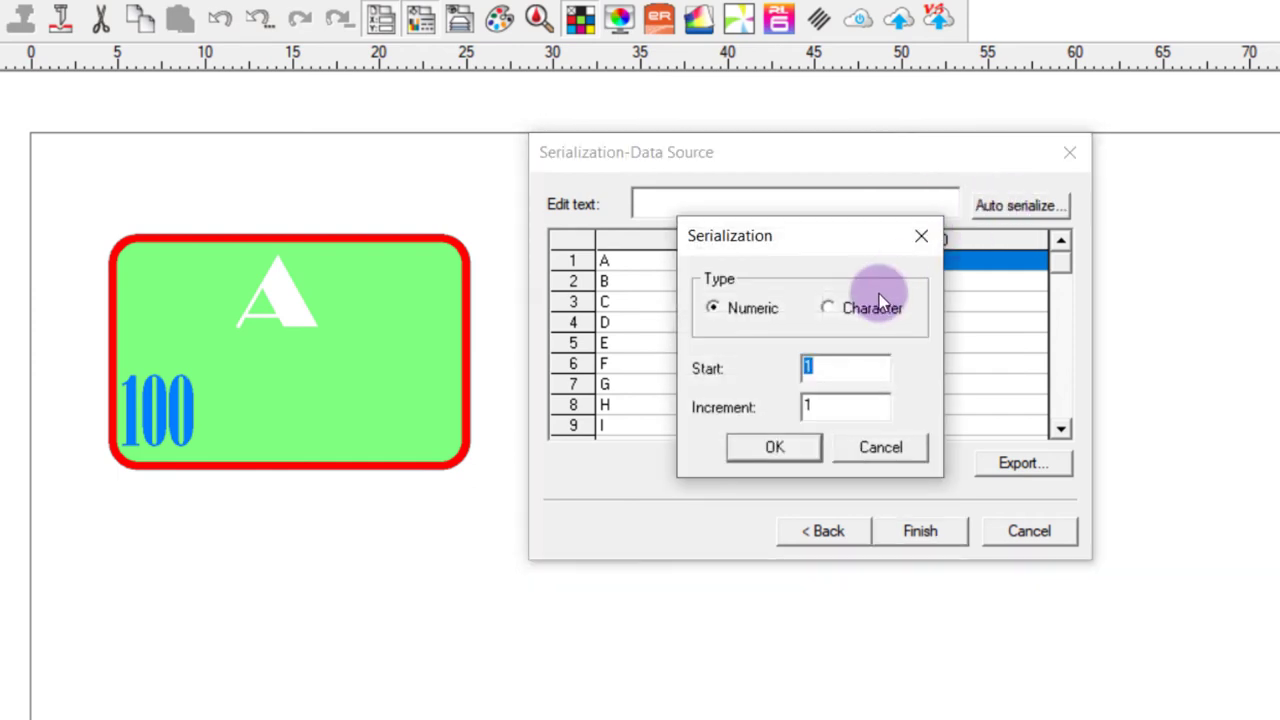
{"action": "left_click", "coordinate": [838, 364]}
{"action": "type", "text": "00"}
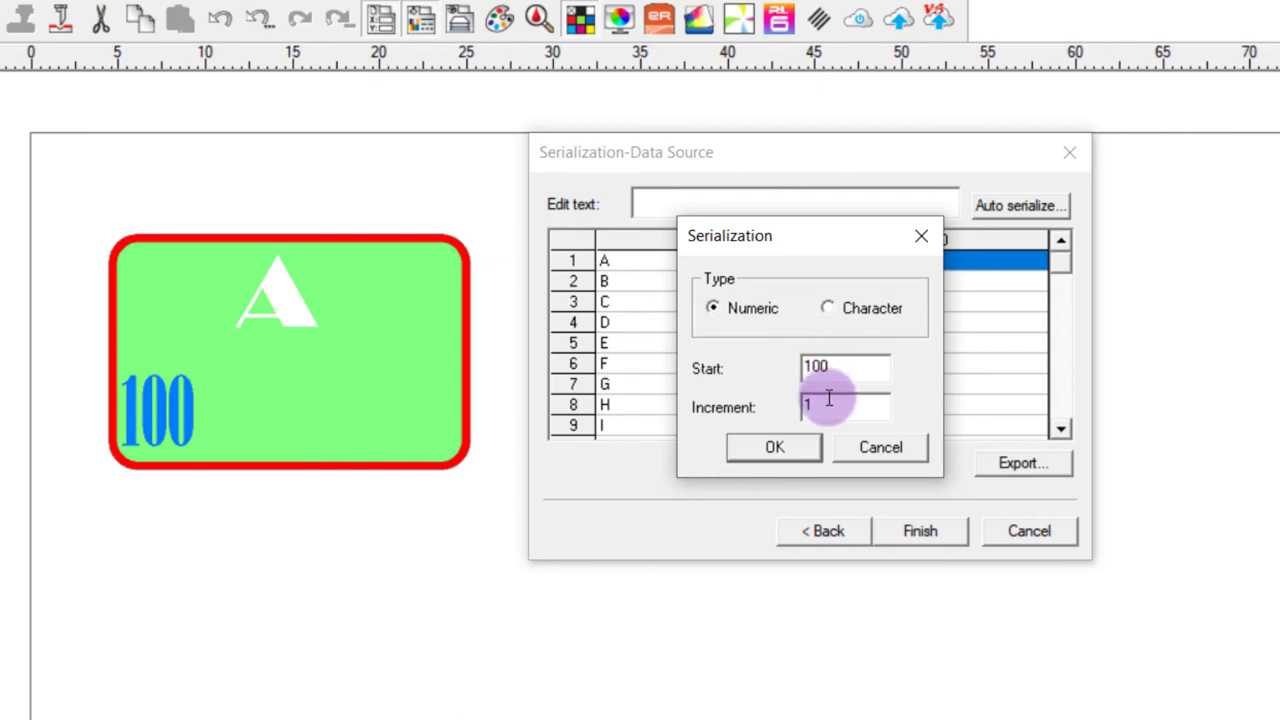
{"action": "double_click", "coordinate": [821, 405]}
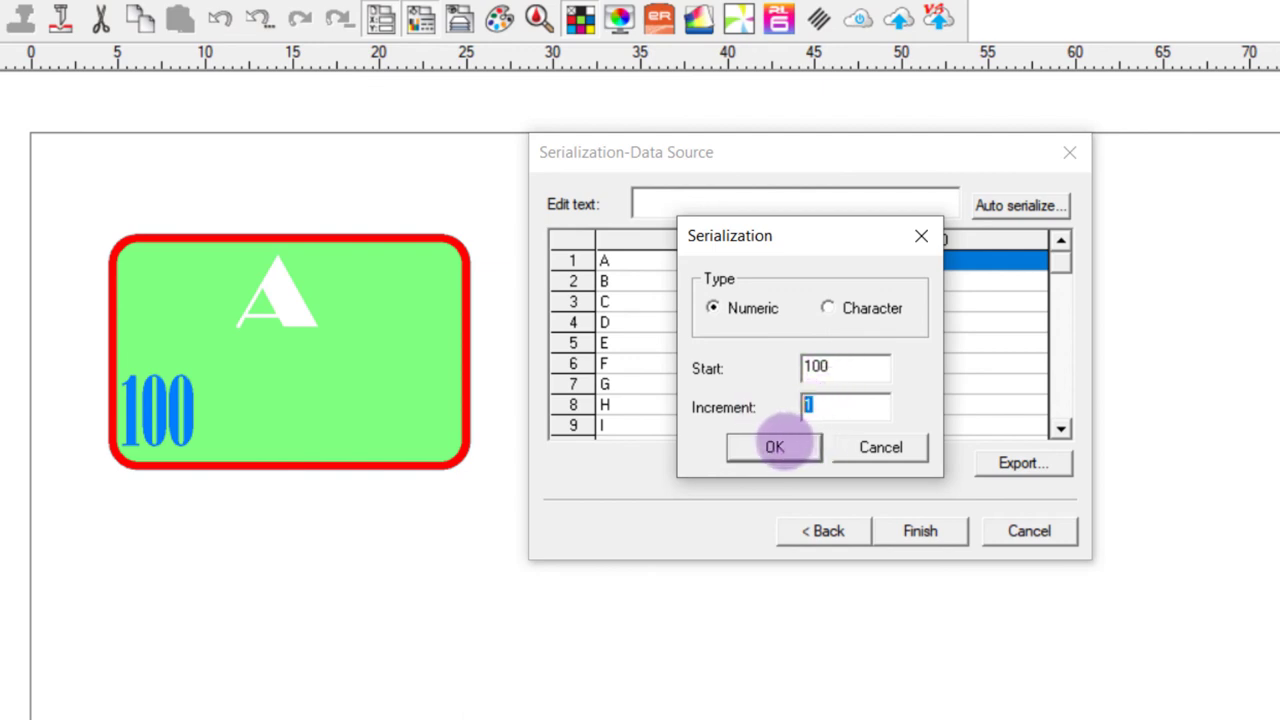
{"action": "type", "text": "2"}
{"action": "left_click", "coordinate": [783, 448]}
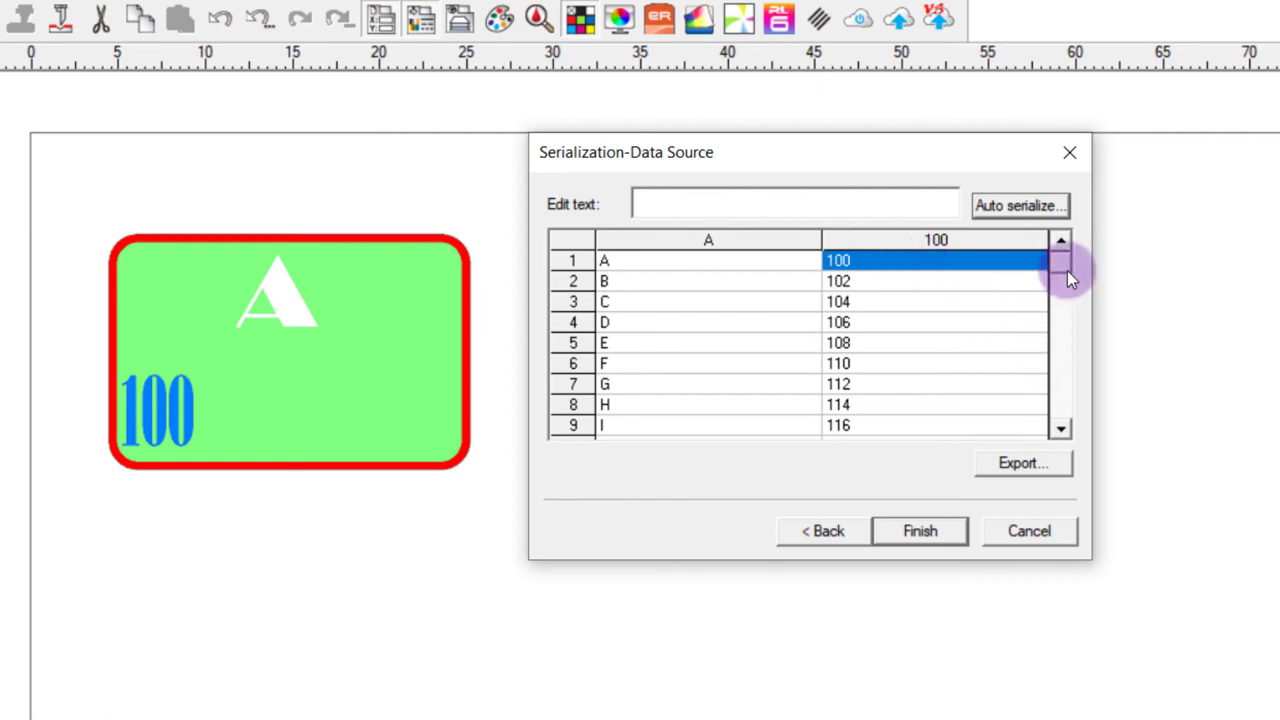
Step: Check that the number column ends at 138 in row 20
{"action": "left_click_drag", "start_coordinate": [1063, 269], "coordinate": [956, 442]}
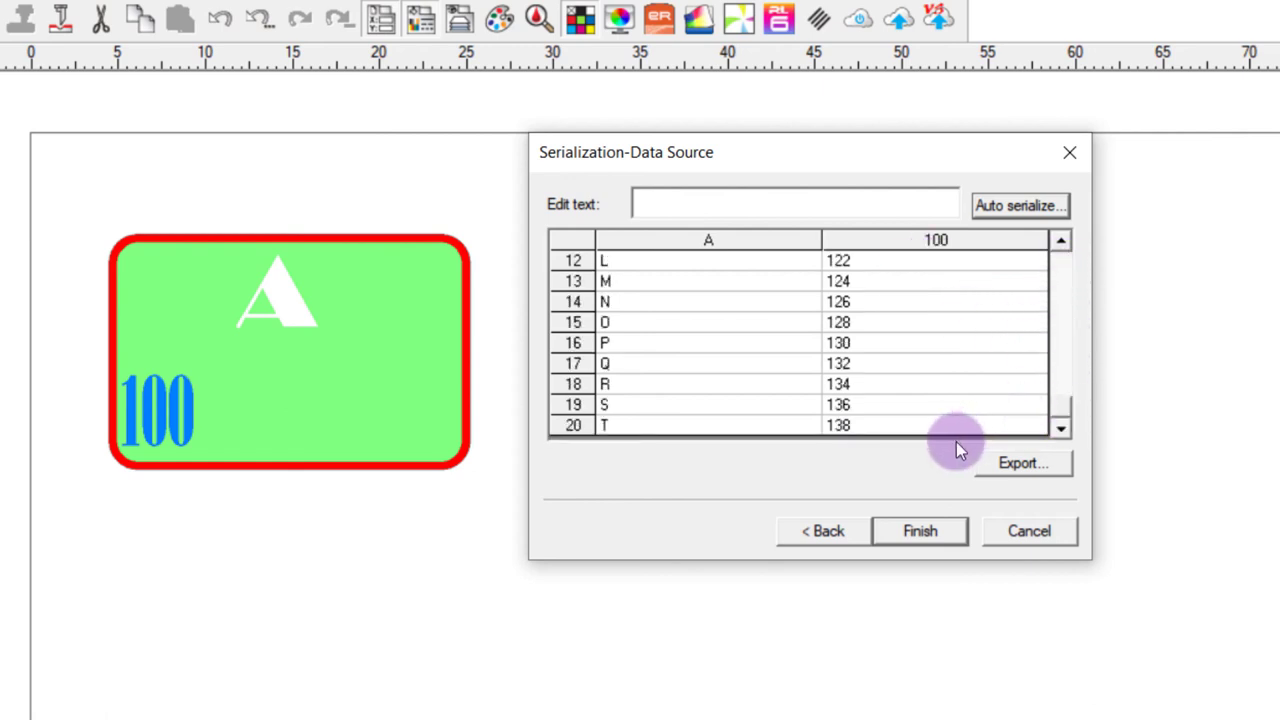
{"action": "left_click", "coordinate": [886, 428]}
{"action": "left_click_drag", "start_coordinate": [1060, 418], "coordinate": [1063, 262]}
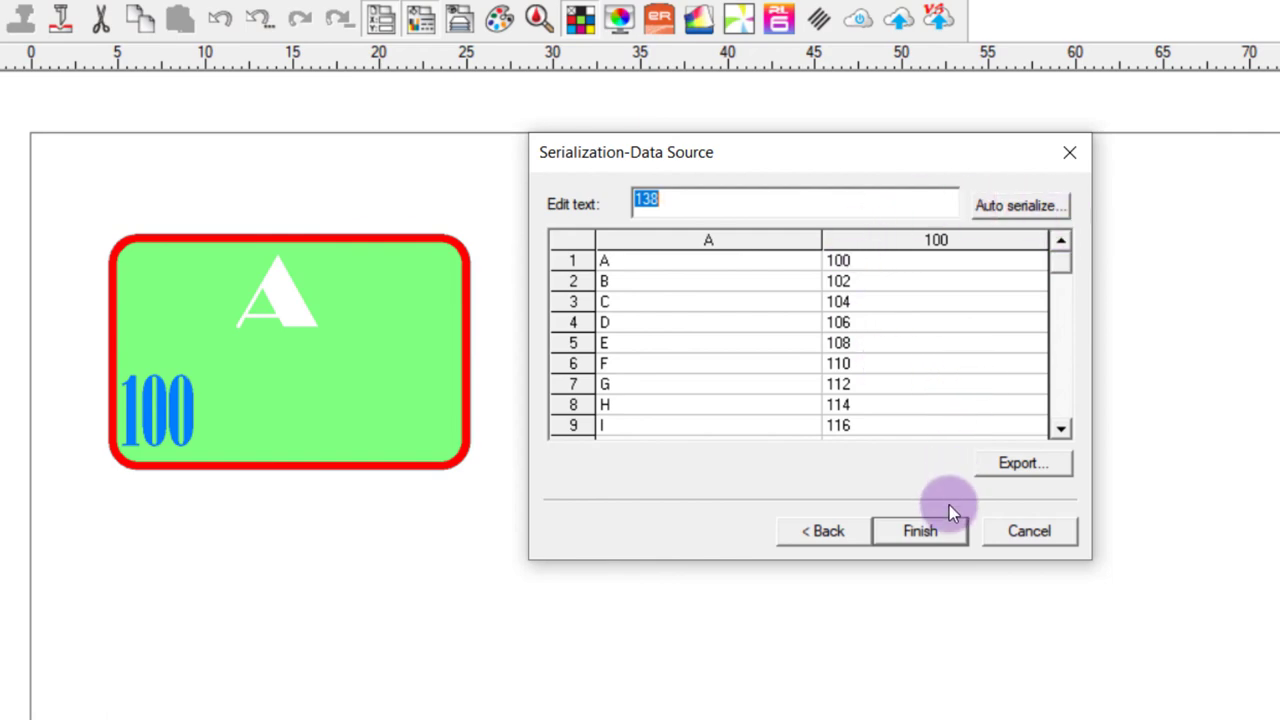
Step: Generate the 20 serialized labels and zoom out to see the whole grid
{"action": "left_click", "coordinate": [946, 530]}
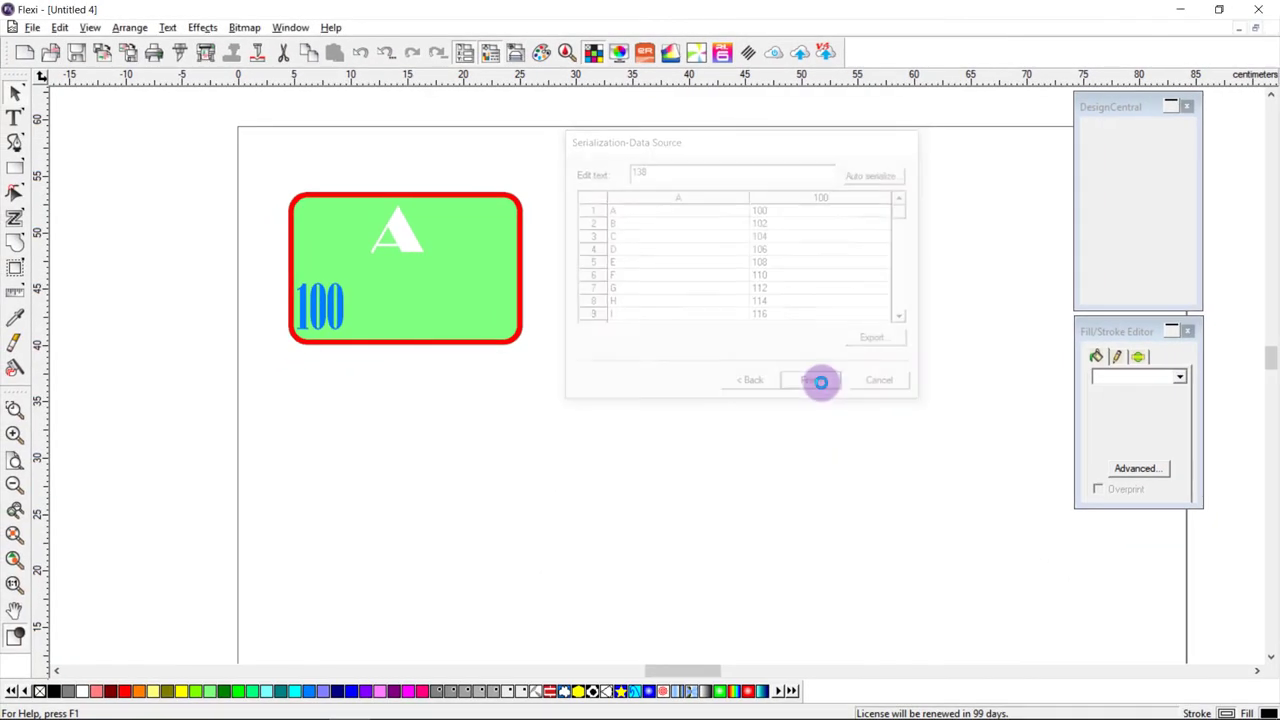
{"action": "left_click", "coordinate": [810, 302]}
{"action": "scroll", "coordinate": [808, 294], "scroll_direction": "down", "scroll_amount": 4}
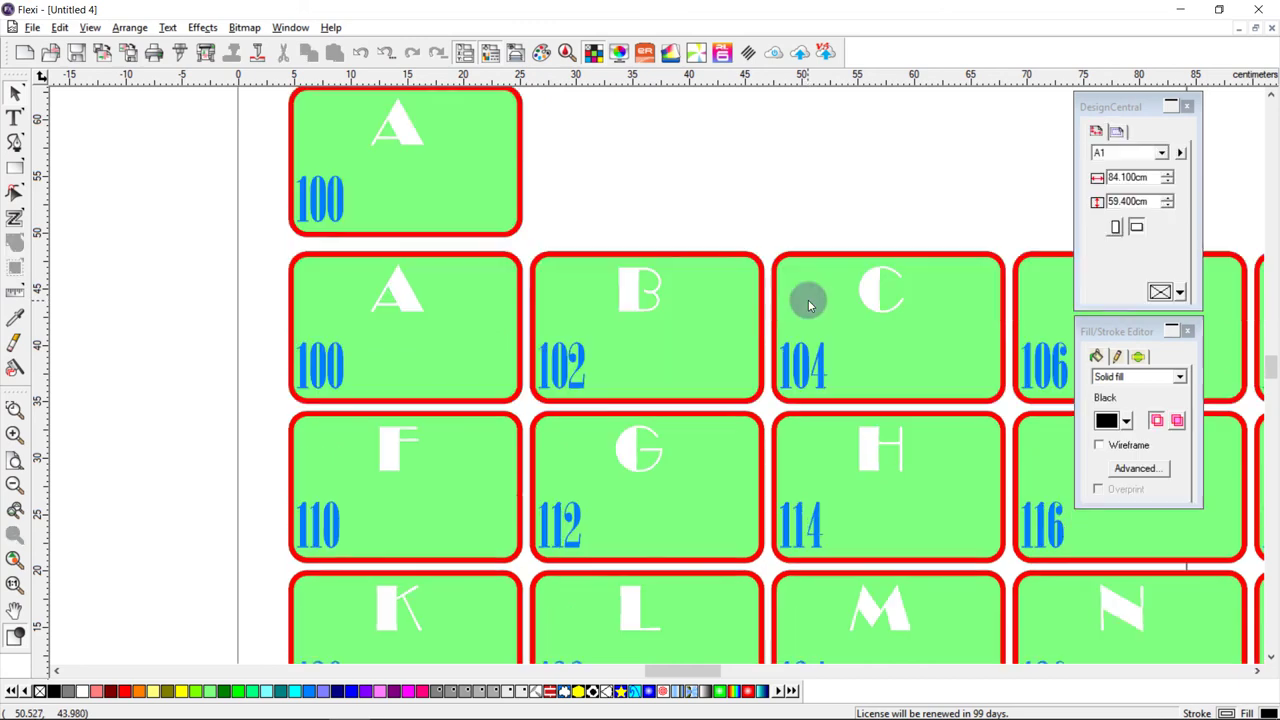
{"action": "scroll", "coordinate": [808, 294], "scroll_direction": "down", "scroll_amount": 2, "text": "ctrl"}
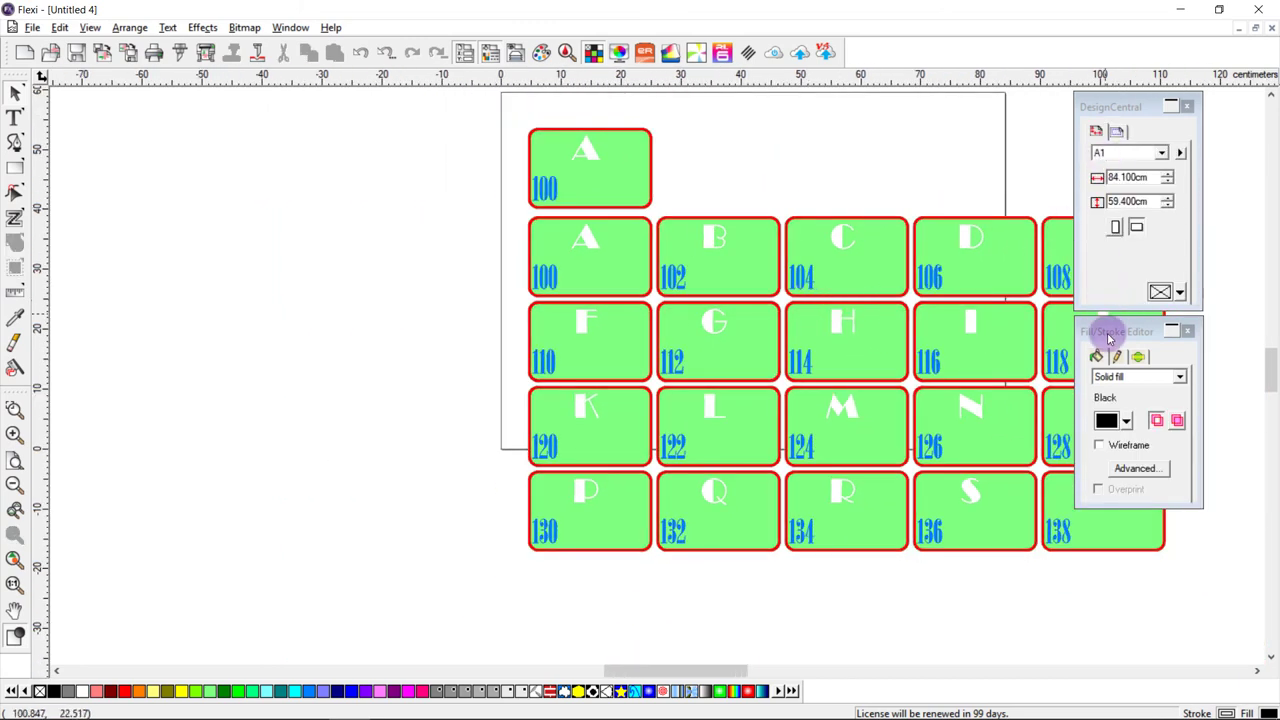
Step: Move the Fill/Stroke Editor and DesignCentral panels left of the label grid
{"action": "mouse_move", "coordinate": [1106, 334]}
{"action": "left_mouse_down"}
{"action": "mouse_move", "coordinate": [767, 266]}
{"action": "mouse_move", "coordinate": [383, 116]}
{"action": "left_mouse_up"}
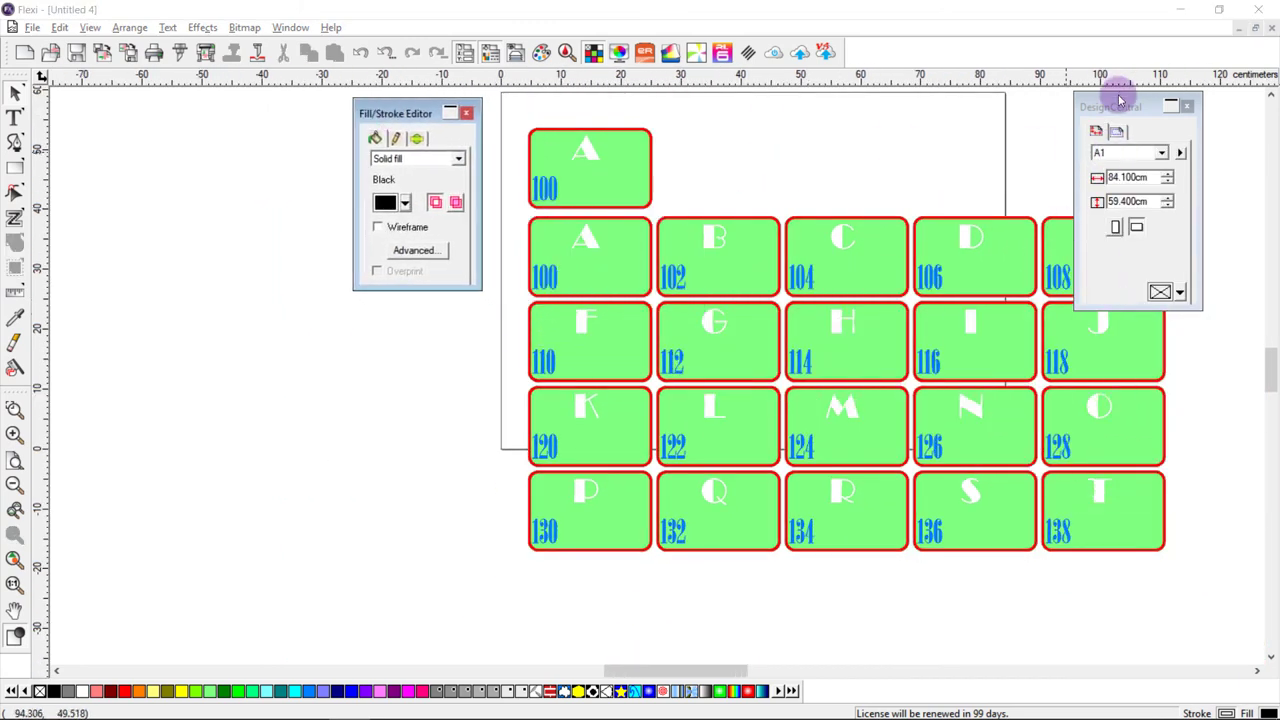
{"action": "left_click", "coordinate": [677, 271]}
{"action": "mouse_move", "coordinate": [1086, 109]}
{"action": "left_mouse_down"}
{"action": "mouse_move", "coordinate": [457, 329]}
{"action": "mouse_move", "coordinate": [379, 331]}
{"action": "left_mouse_up"}
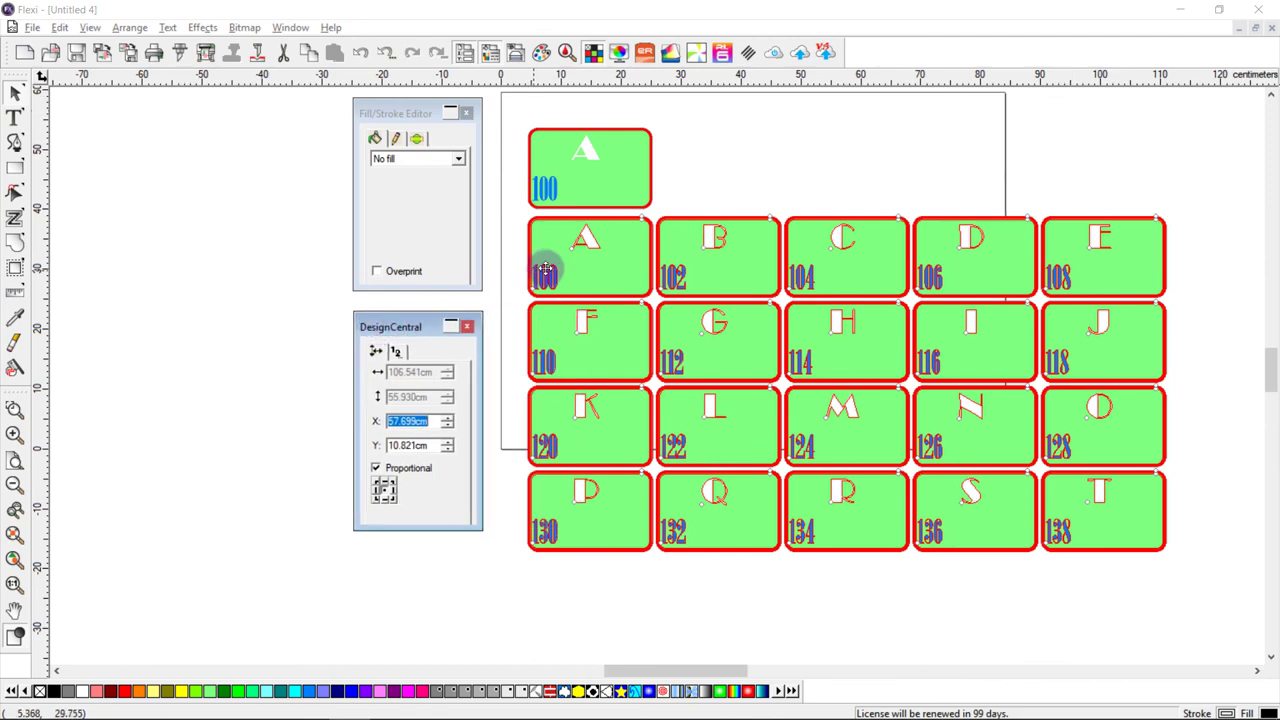
{"action": "right_click", "coordinate": [756, 218]}
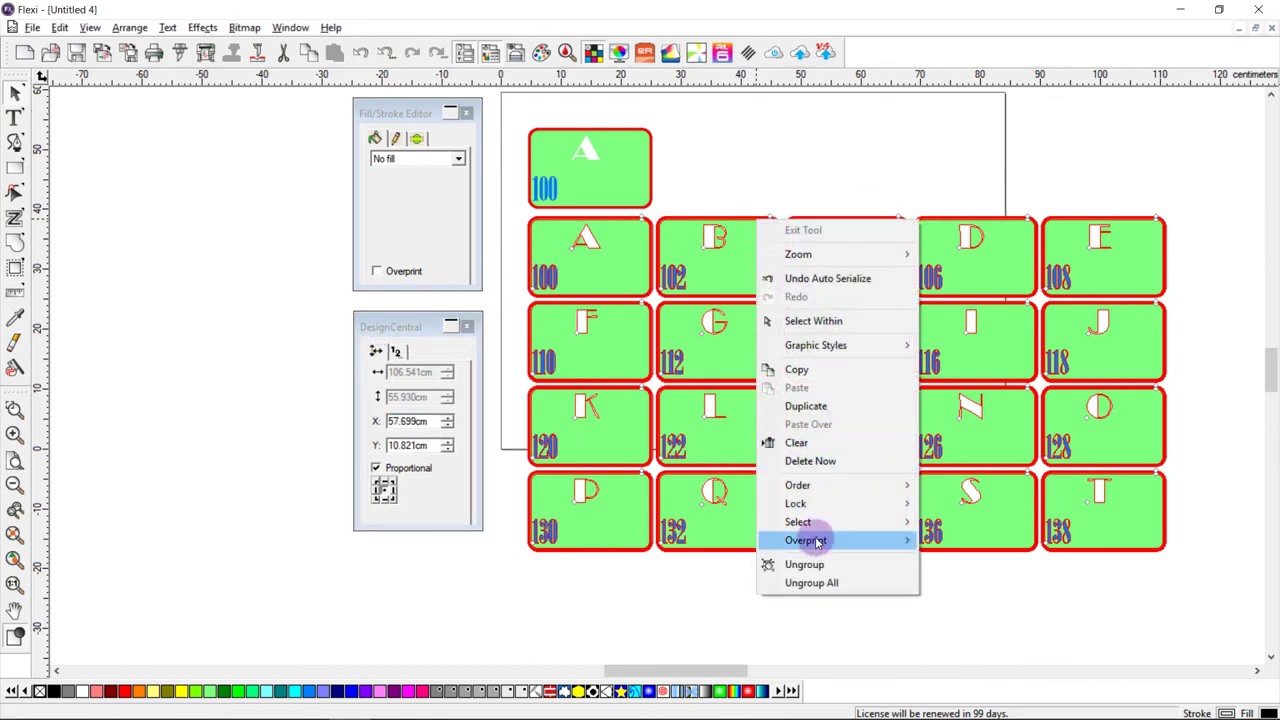
{"action": "left_click", "coordinate": [734, 123]}
{"action": "scroll", "coordinate": [714, 166], "scroll_direction": "up", "scroll_amount": 2}
{"action": "scroll", "coordinate": [777, 286], "scroll_direction": "up", "scroll_amount": 1}
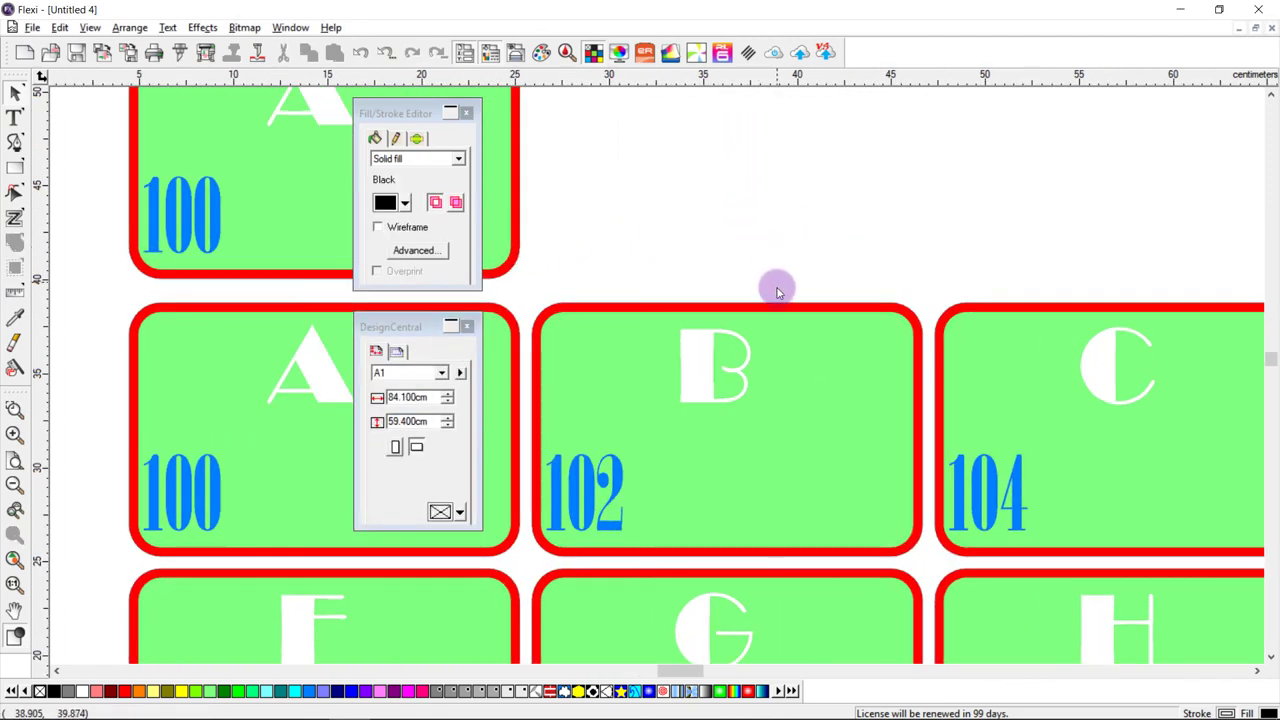
{"action": "left_click", "coordinate": [772, 305]}
{"action": "scroll", "coordinate": [780, 287], "scroll_direction": "down", "scroll_amount": 1}
{"action": "scroll", "coordinate": [780, 287], "scroll_direction": "down", "scroll_amount": 2}
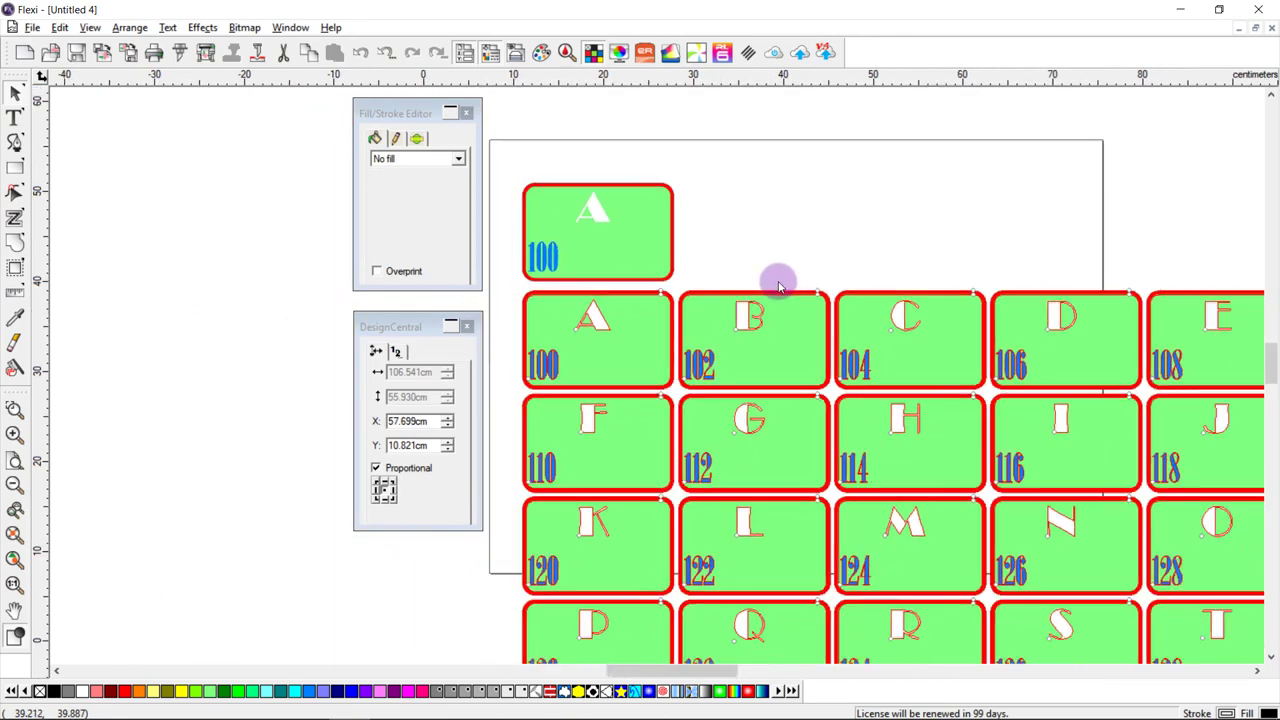
{"action": "left_click", "coordinate": [886, 588]}
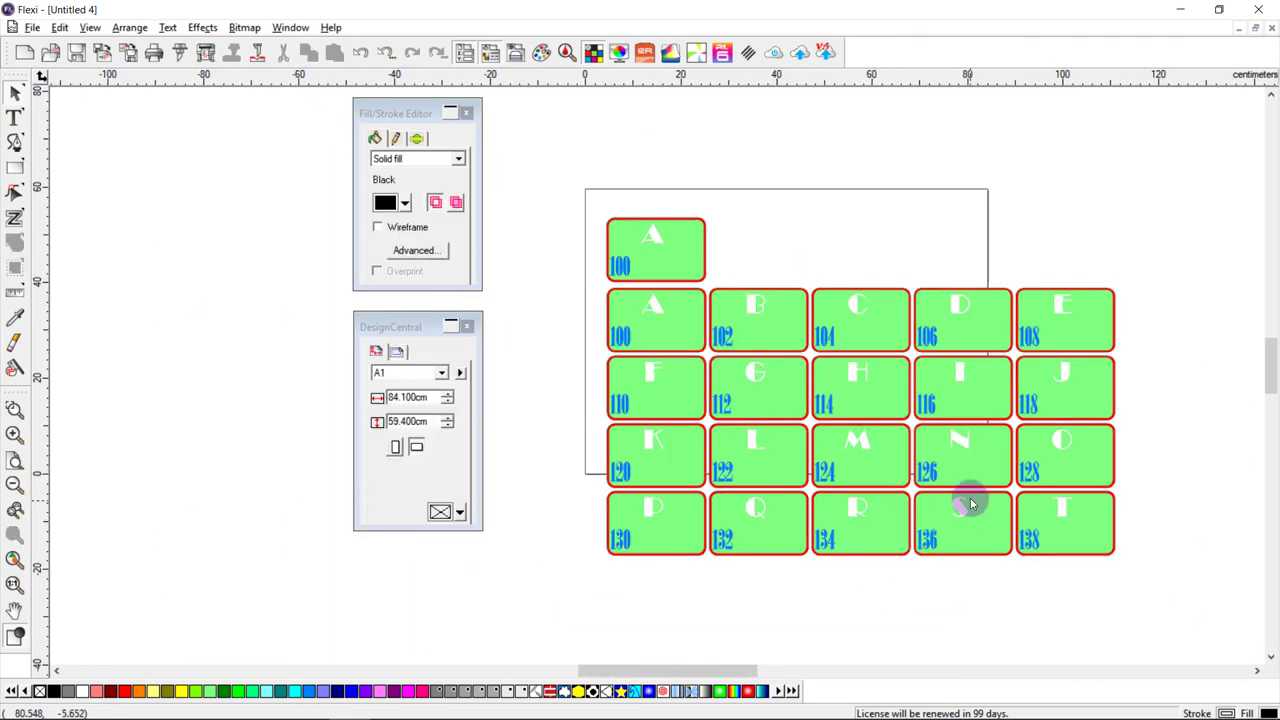